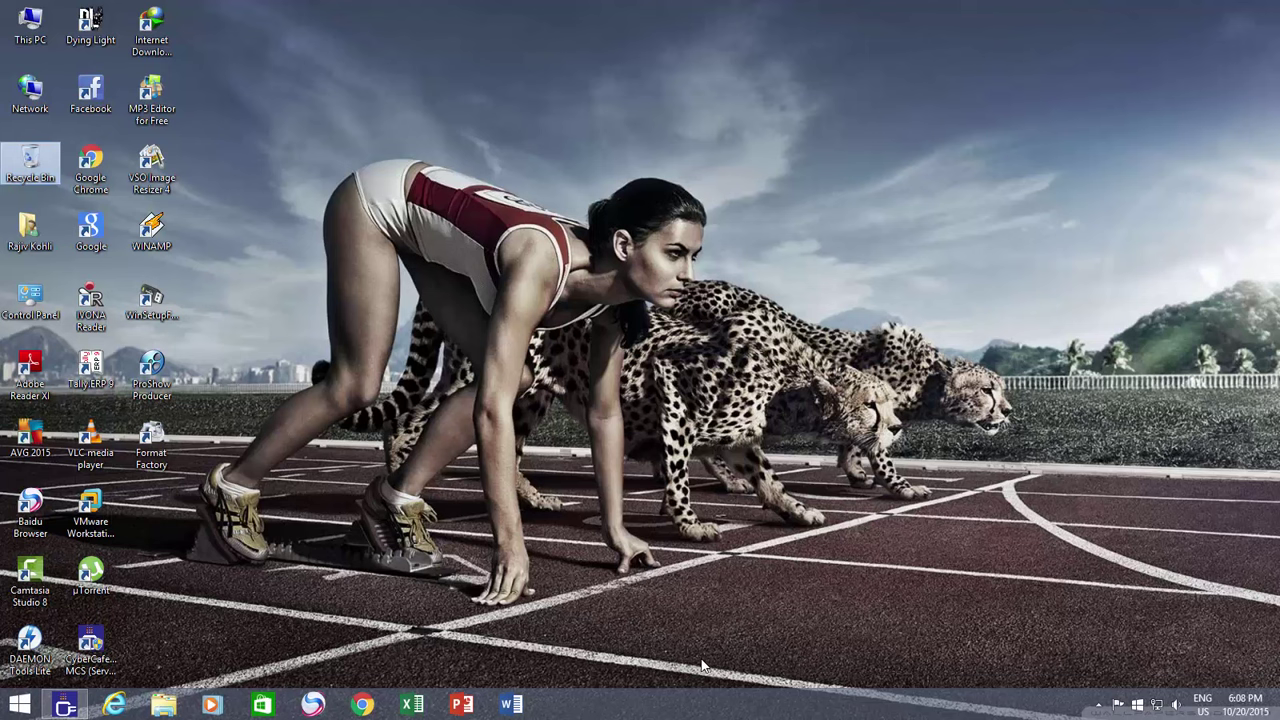
# Open the Ethernet adapter's properties from the Network desktop item's settings
pyautogui.rightClick(41, 101)
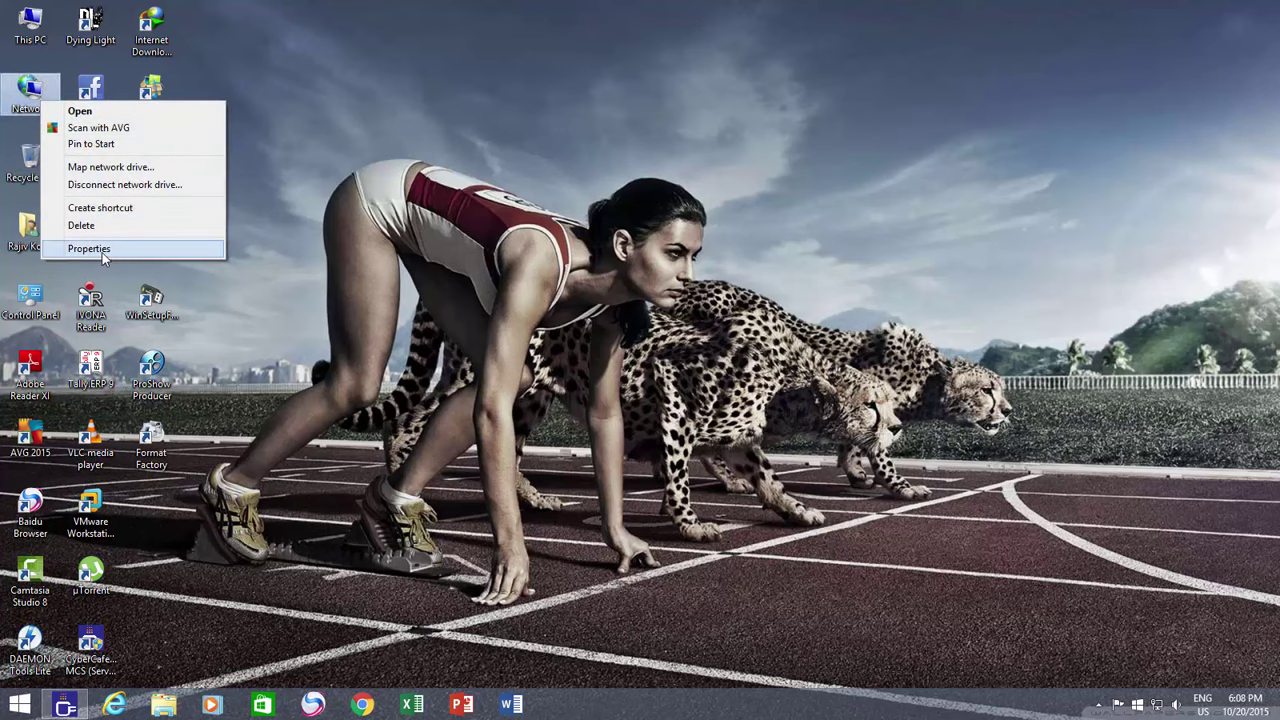
pyautogui.click(89, 248)
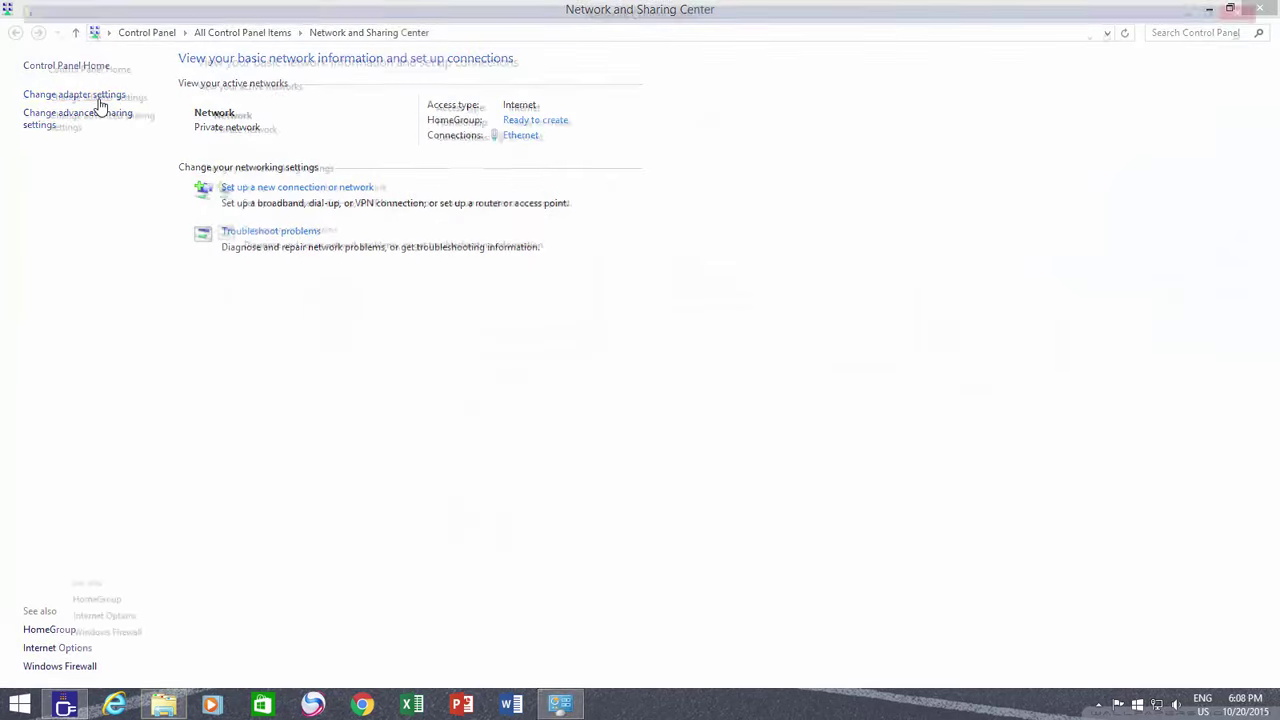
pyautogui.click(100, 103)
pyautogui.rightClick(40, 106)
pyautogui.click(78, 262)
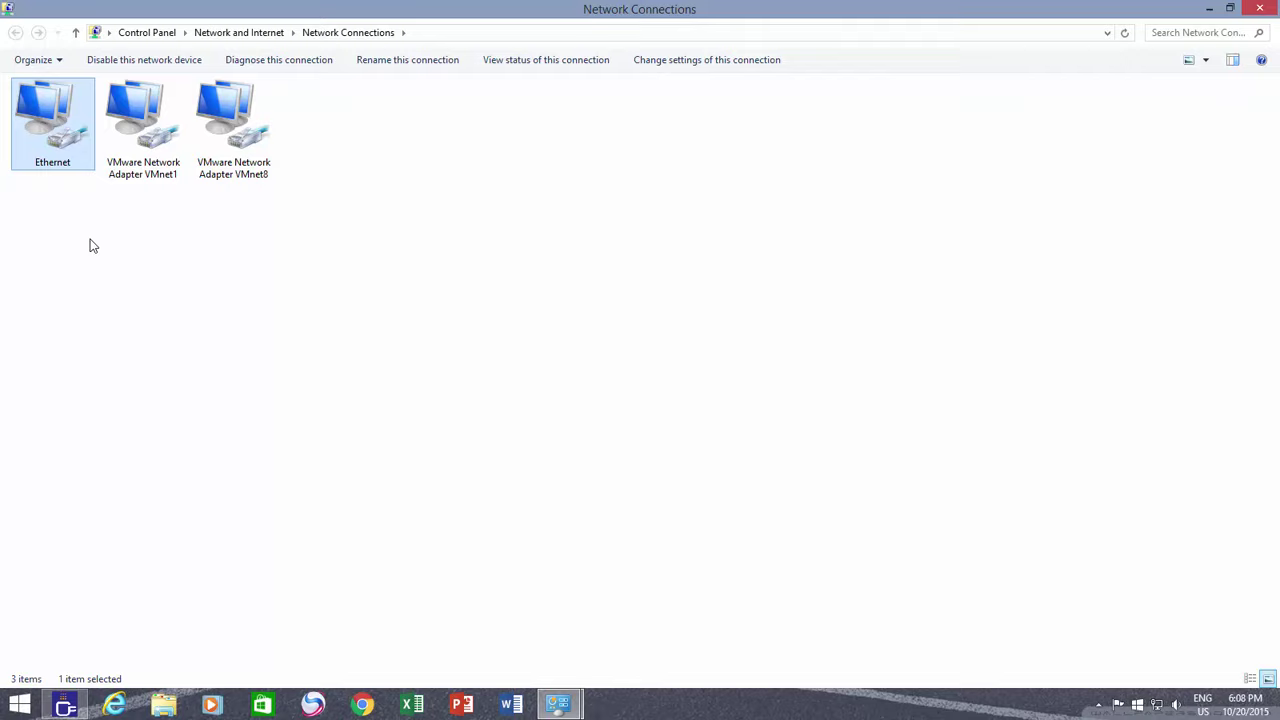
pyautogui.scroll(-1, 254, 226)
# Enter a manual IPv4 address of 192.168.1.101, then close the IPv4 dialog
pyautogui.click(203, 287)
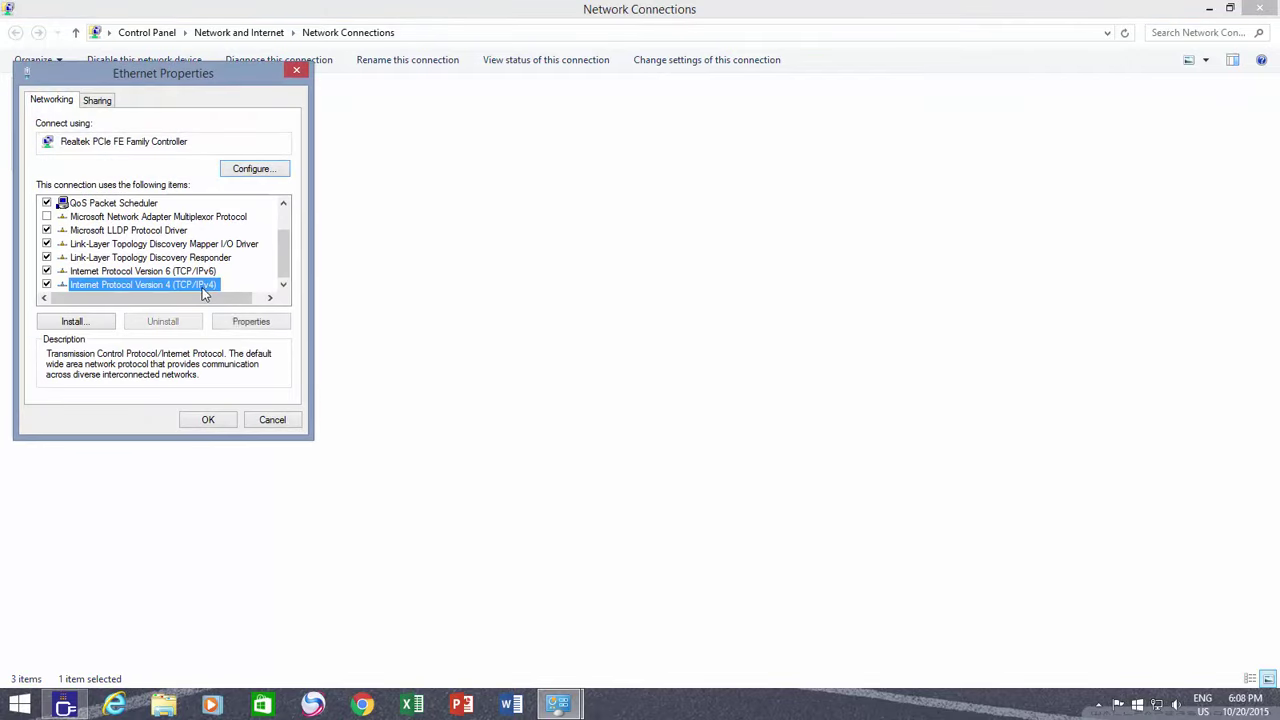
pyautogui.click(251, 321)
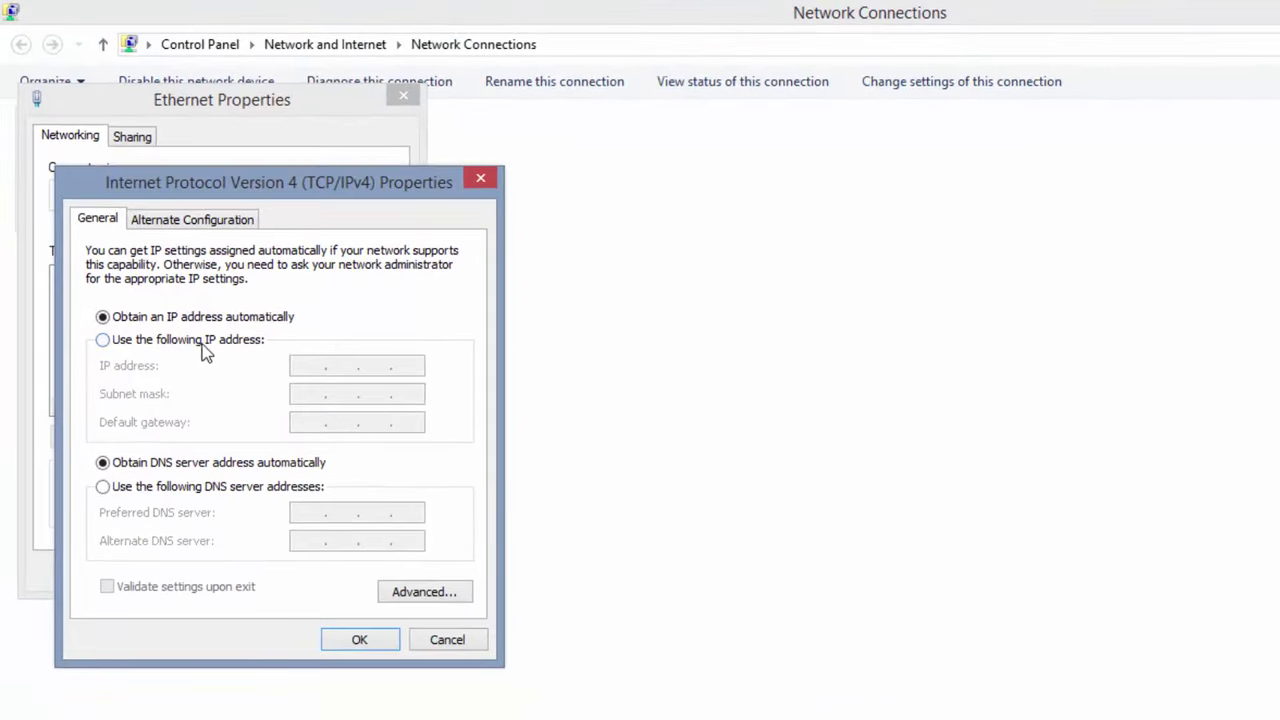
pyautogui.click(204, 345)
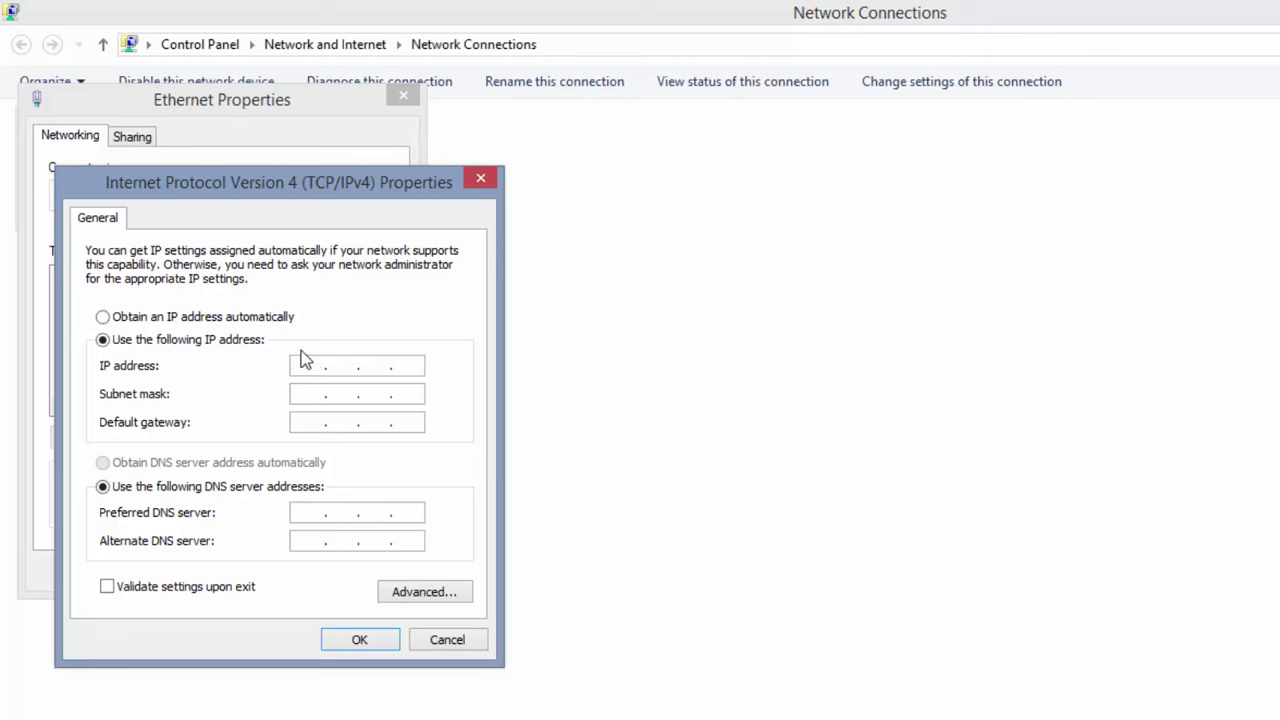
pyautogui.click(305, 360)
pyautogui.write('192 . 168 . 1 . 101')
pyautogui.press('Tab')
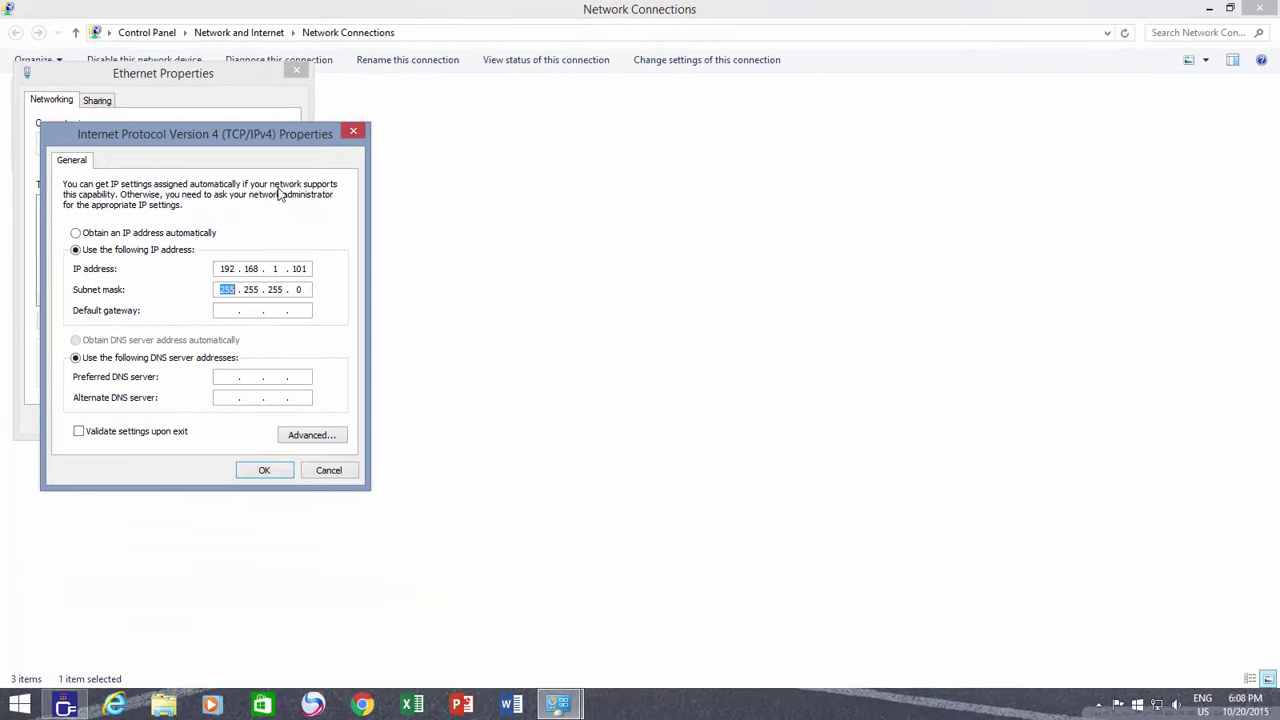
pyautogui.click(353, 131)
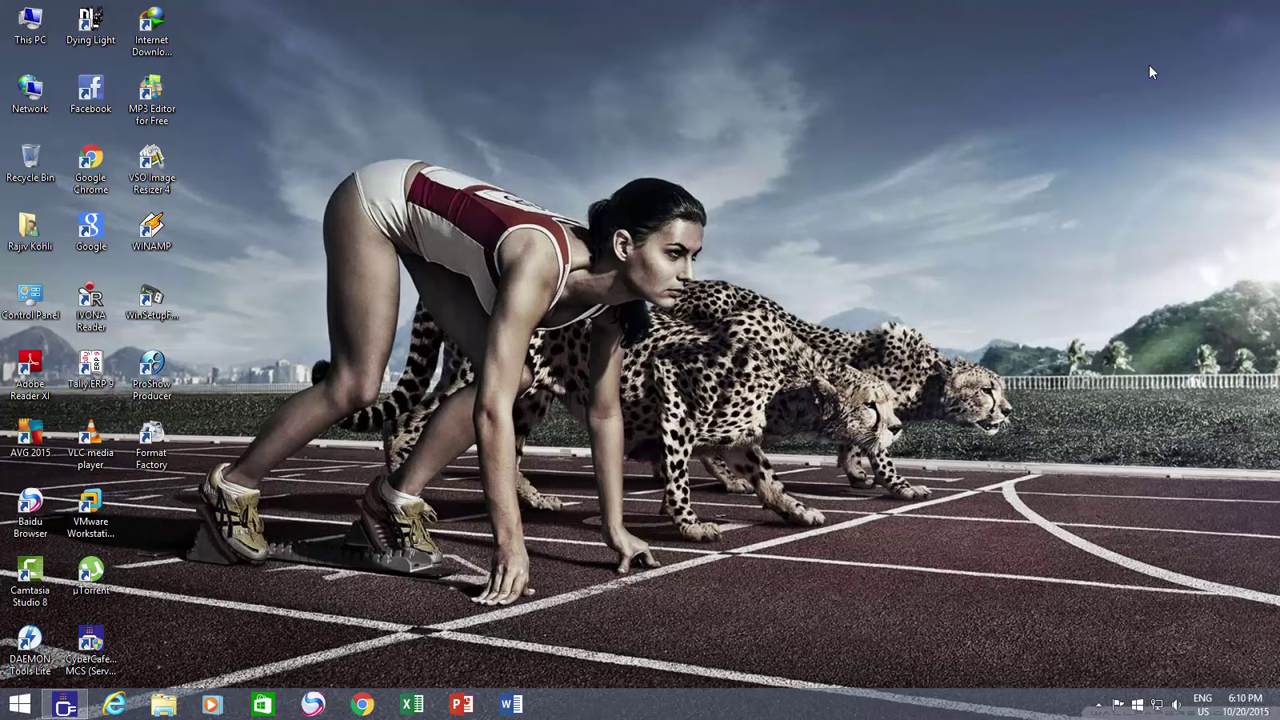
# Load 192.168.1.1 in Chrome and sign in with the router's admin username and password
pyautogui.click(362, 704)
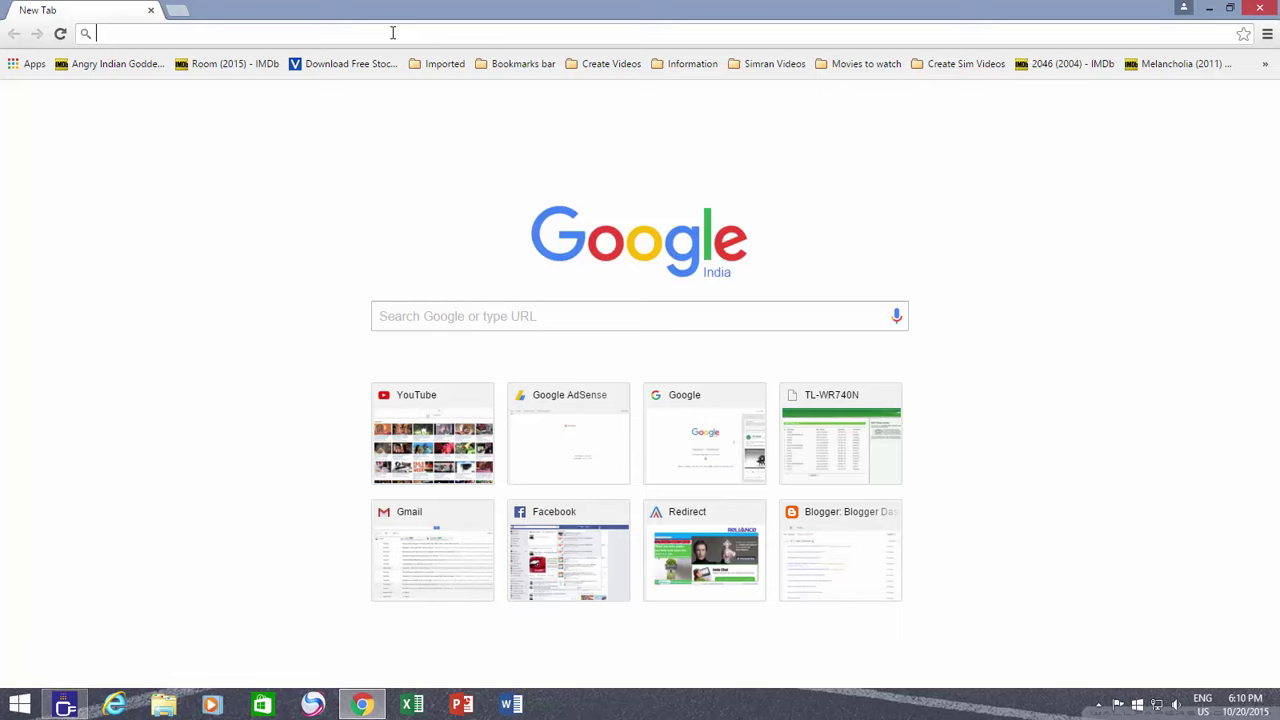
pyautogui.write('192.168.1.1')
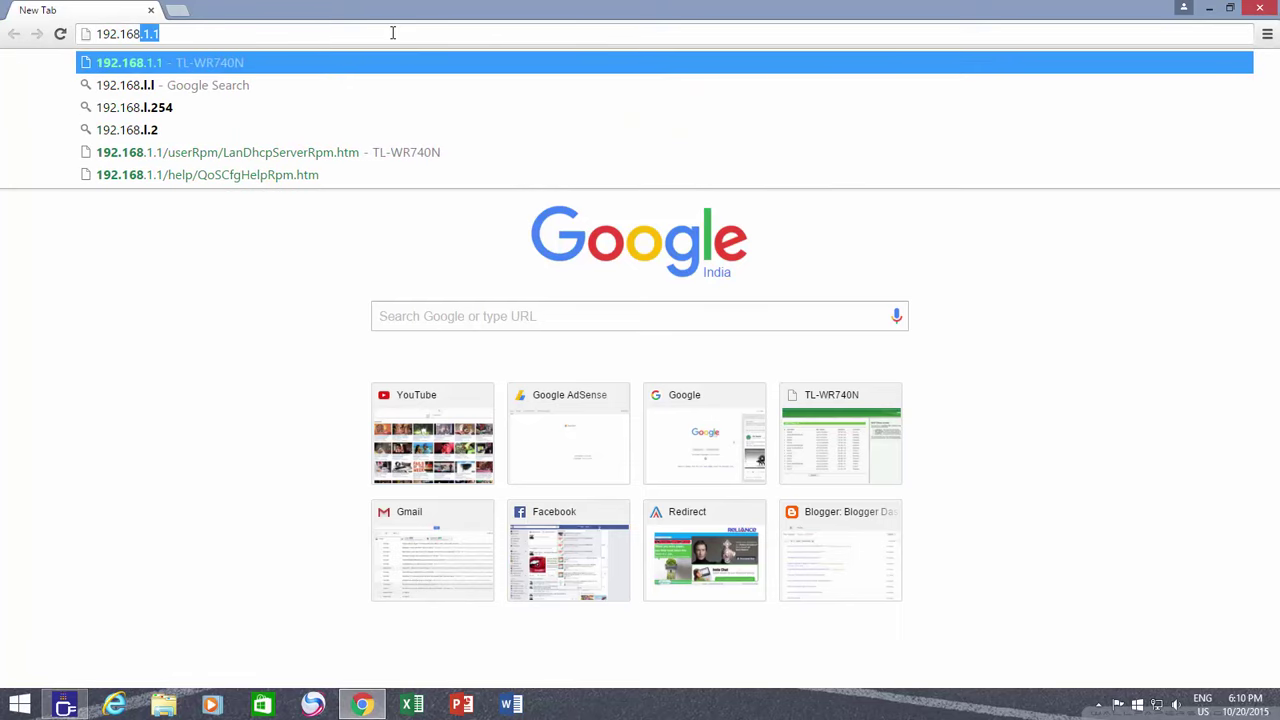
pyautogui.press('Return')
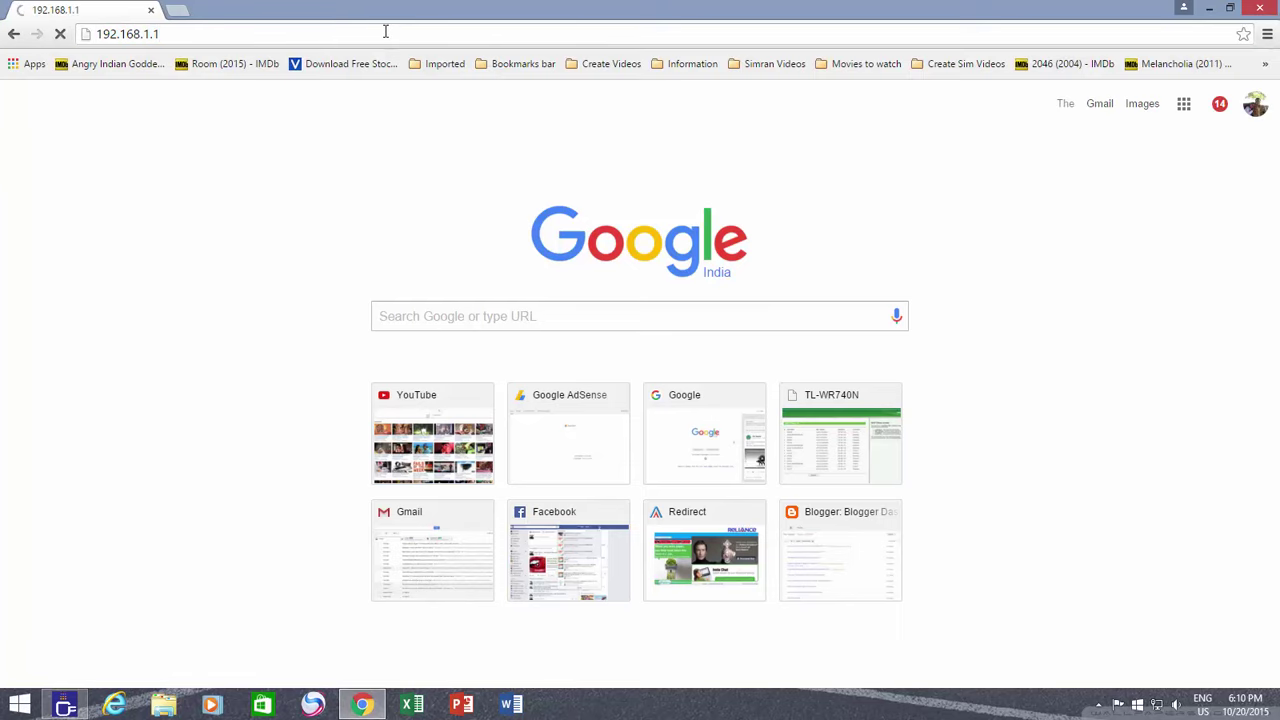
pyautogui.write('admin')
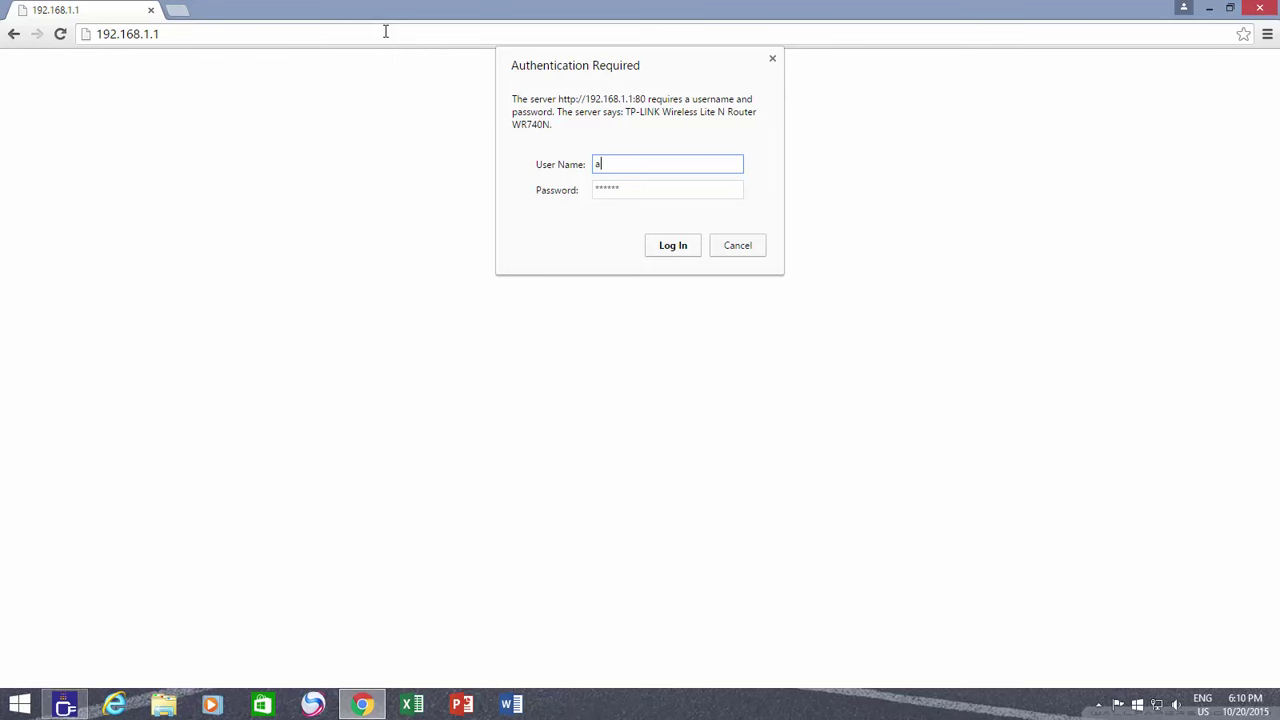
pyautogui.press('Tab')
pyautogui.write('admin')
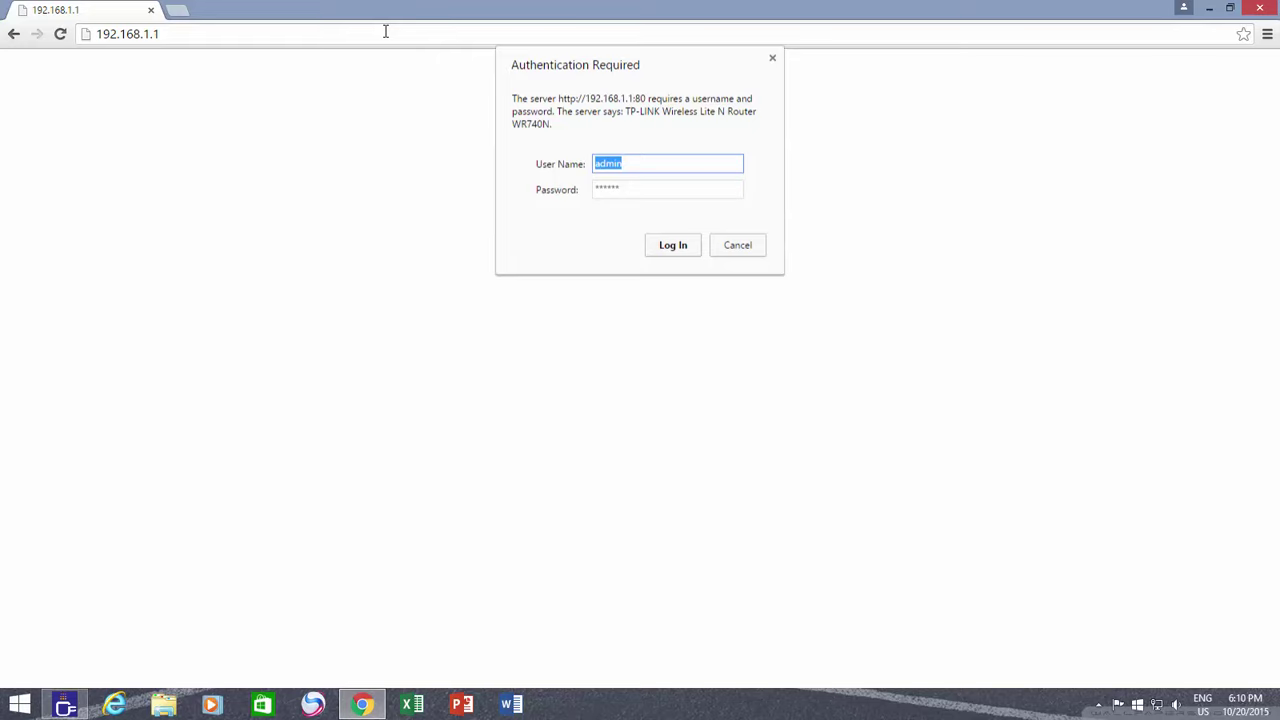
pyautogui.press('Return')
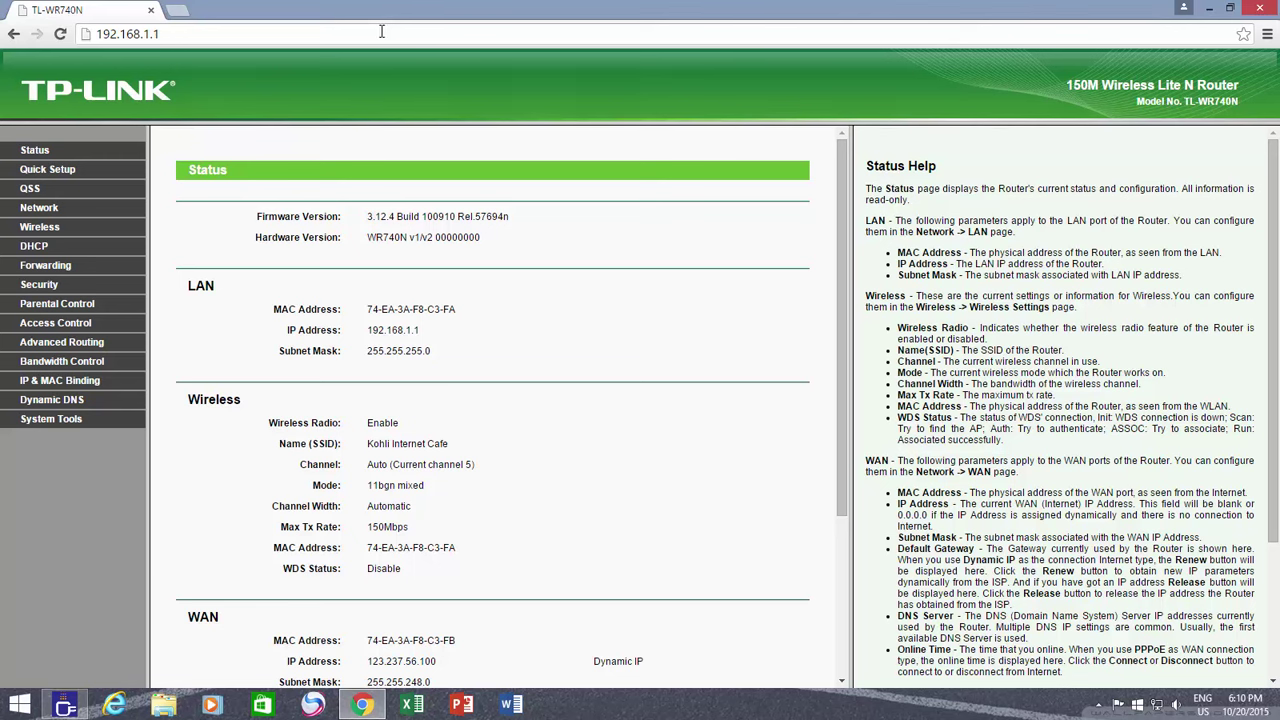
# Review the DHCP pool 192.168.1.100–192.168.1.130, 120-minute lease time and 192.168.1.1 gateway
pyautogui.click(36, 246)
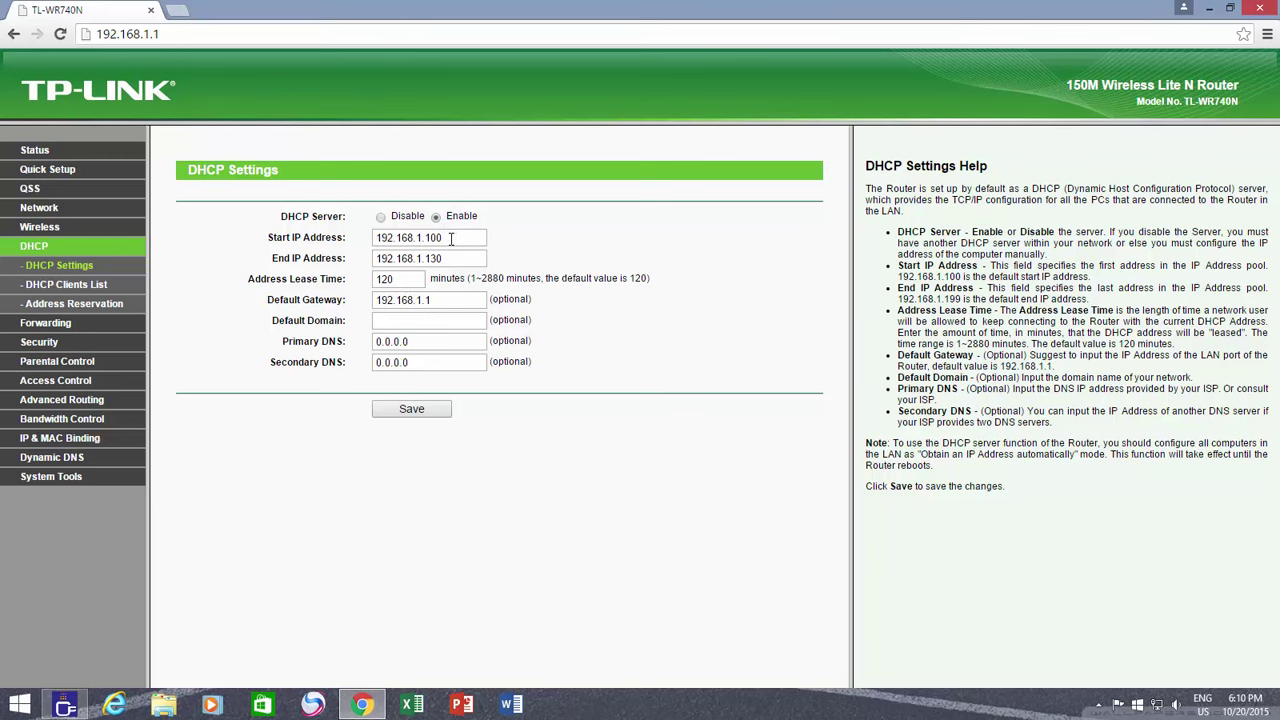
pyautogui.click(451, 238)
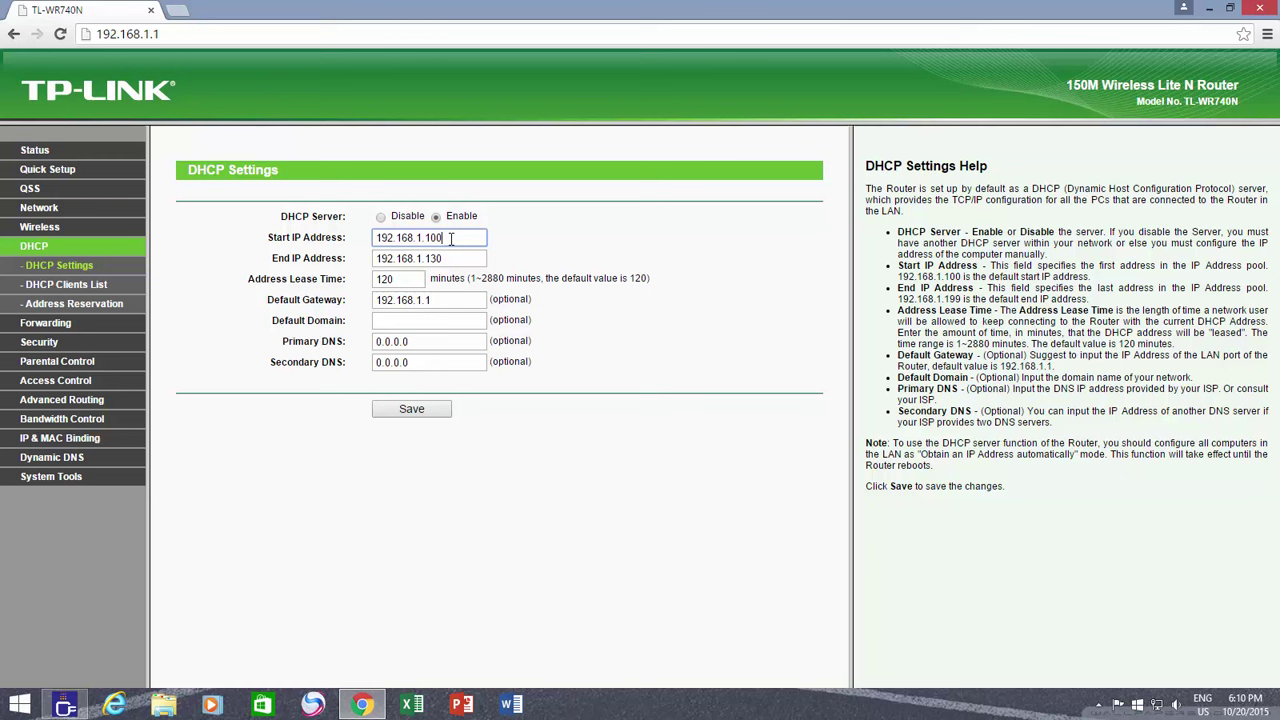
pyautogui.click(452, 258)
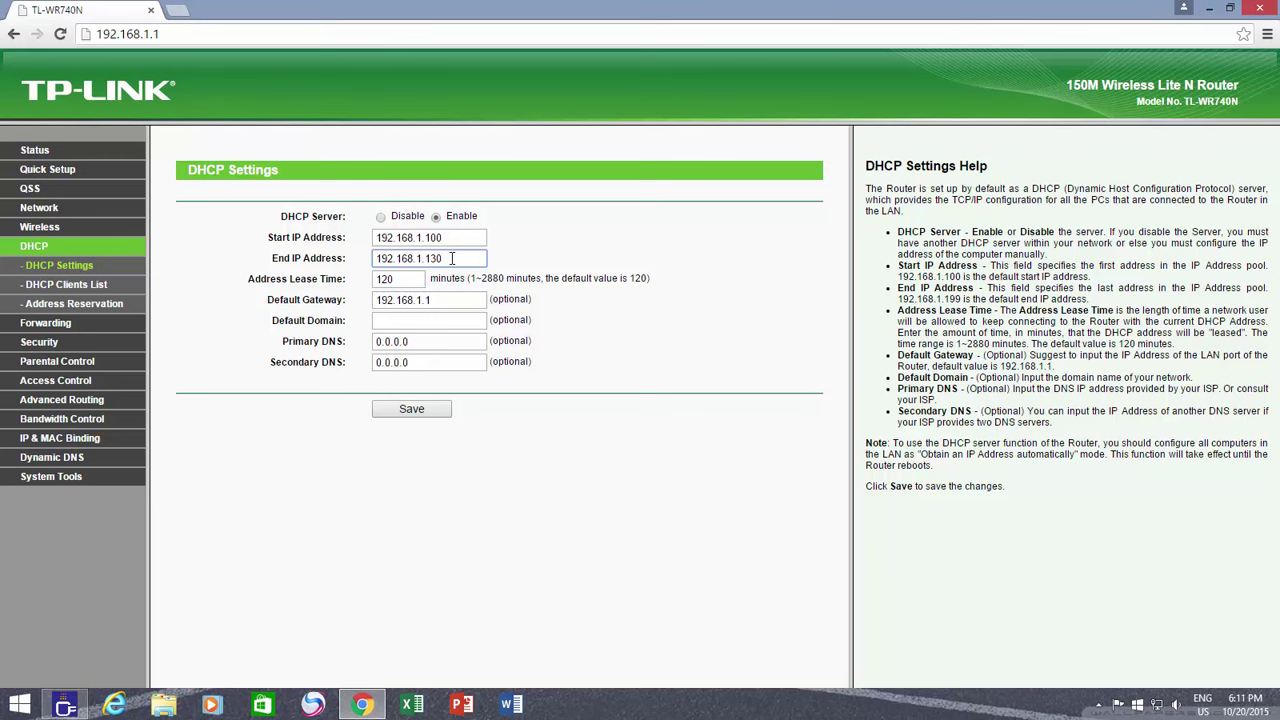
pyautogui.click(407, 280)
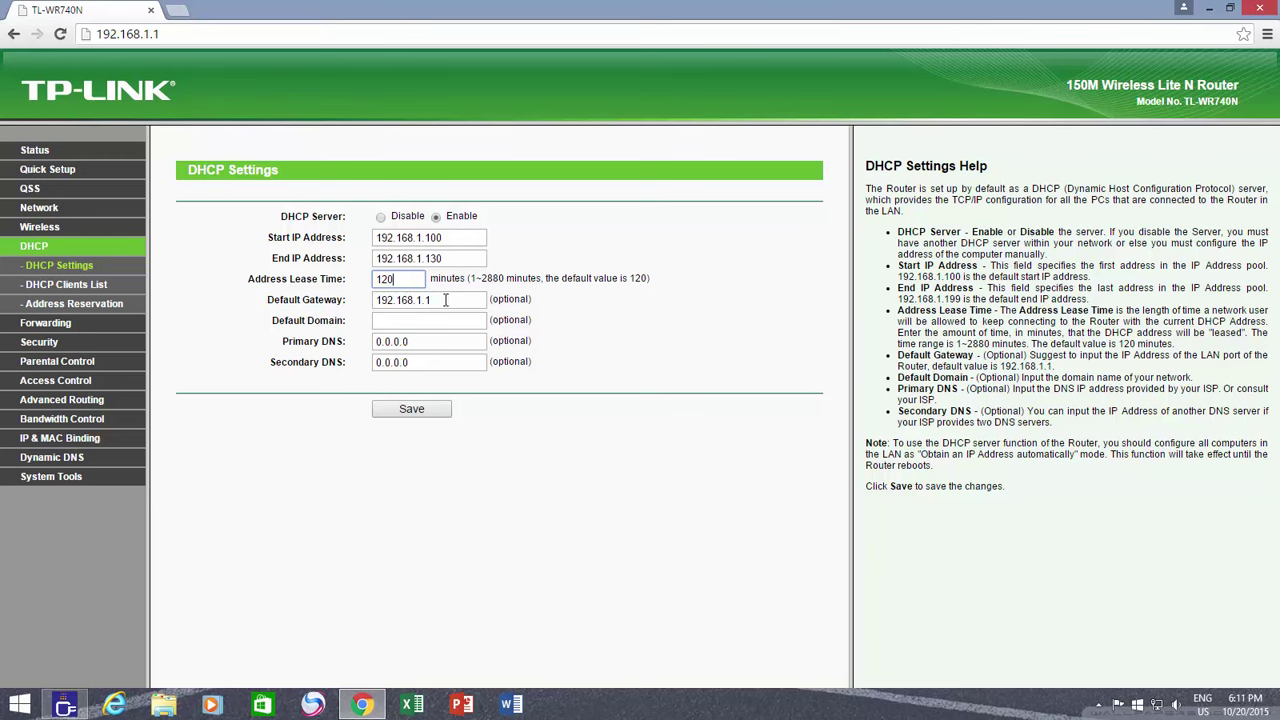
pyautogui.click(446, 300)
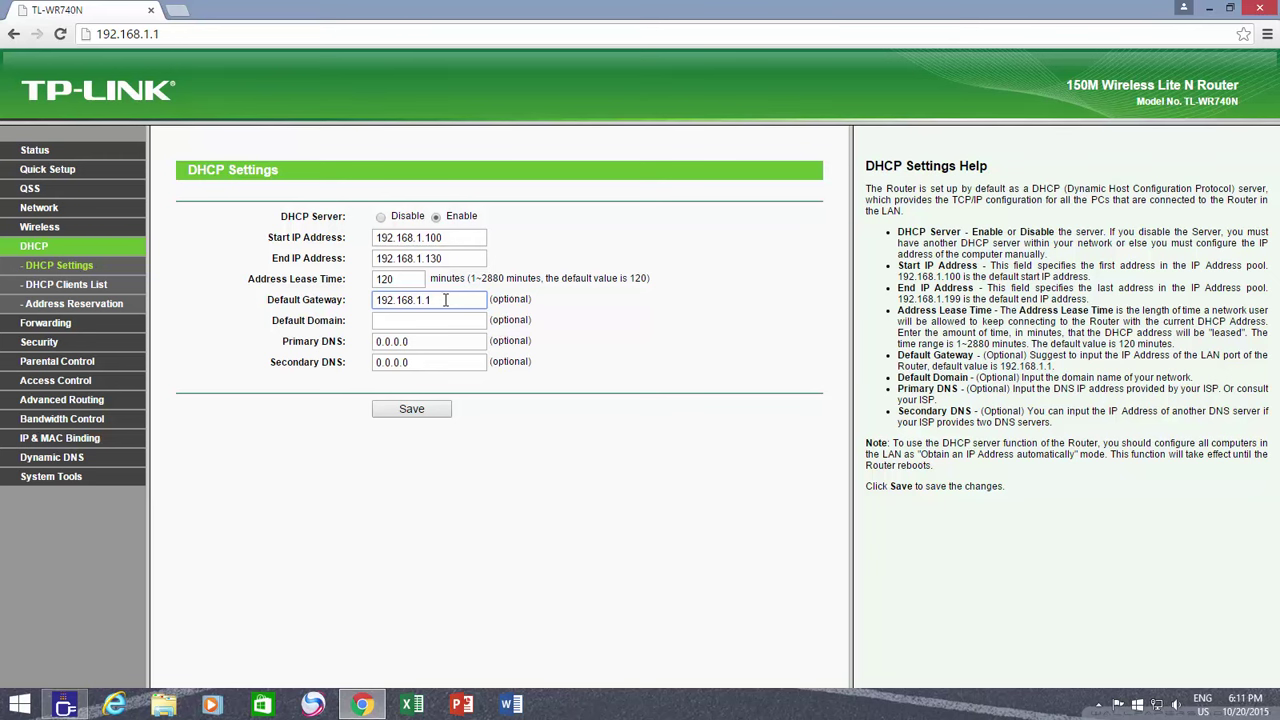
# Review the DHCP Clients List, then open the empty Address Reservation table
pyautogui.click(84, 292)
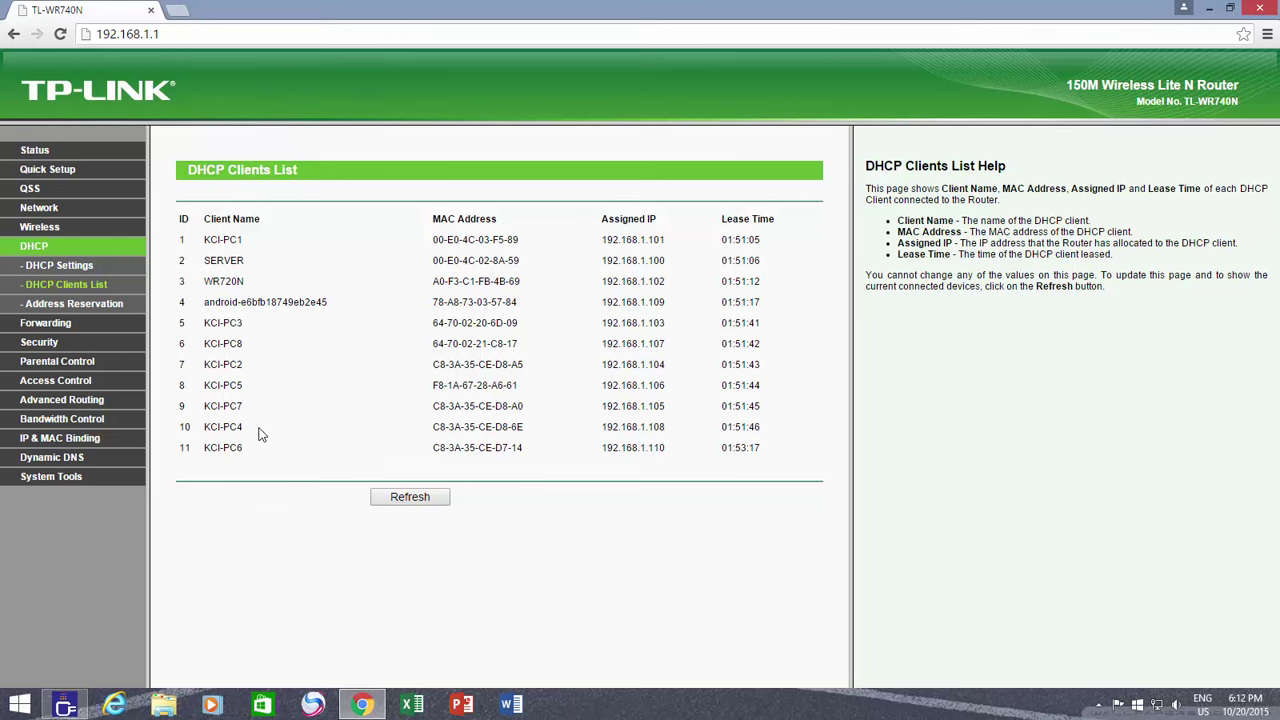
pyautogui.click(109, 310)
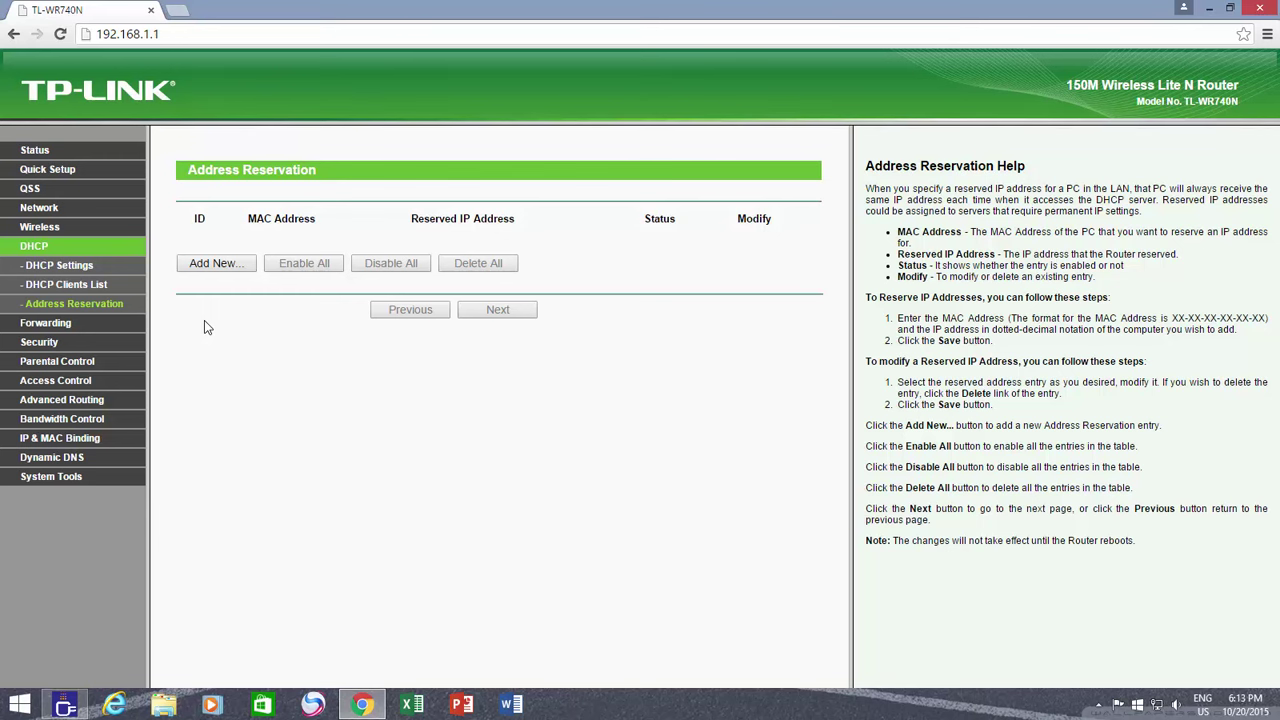
# Preview the new reservation form's MAC, IP and Enabled status fields
pyautogui.click(222, 271)
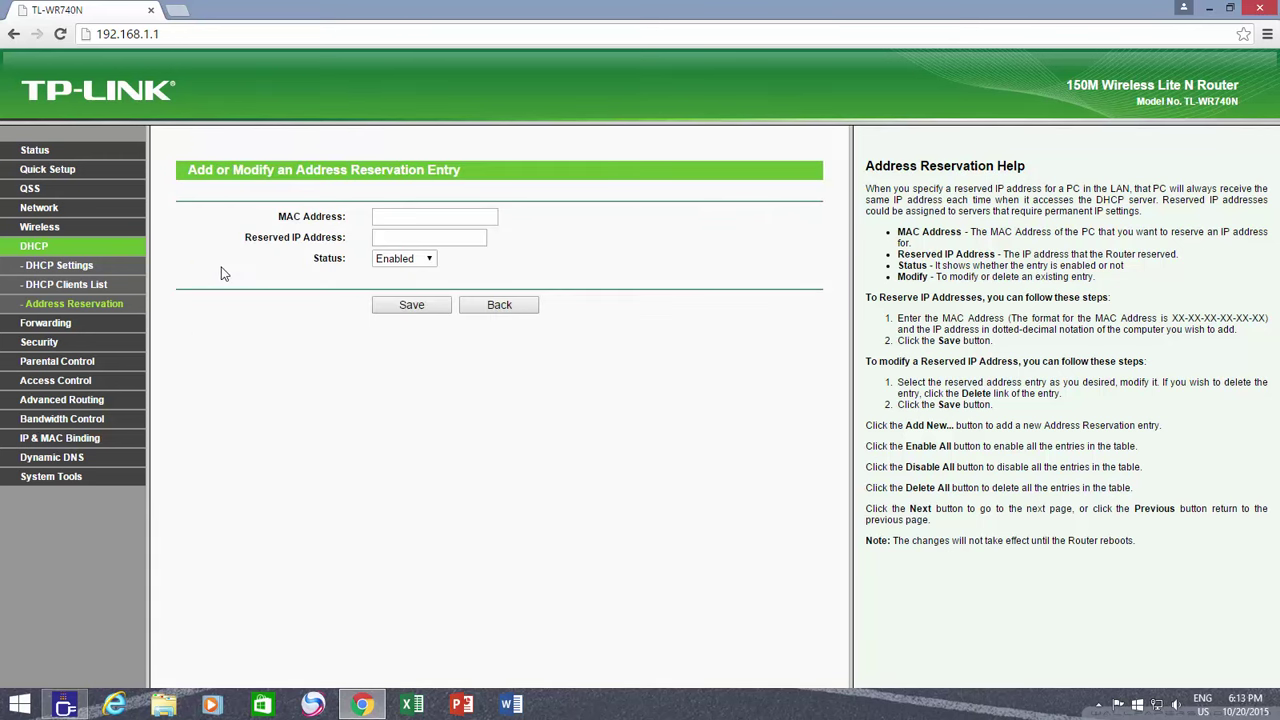
pyautogui.click(447, 219)
pyautogui.click(445, 240)
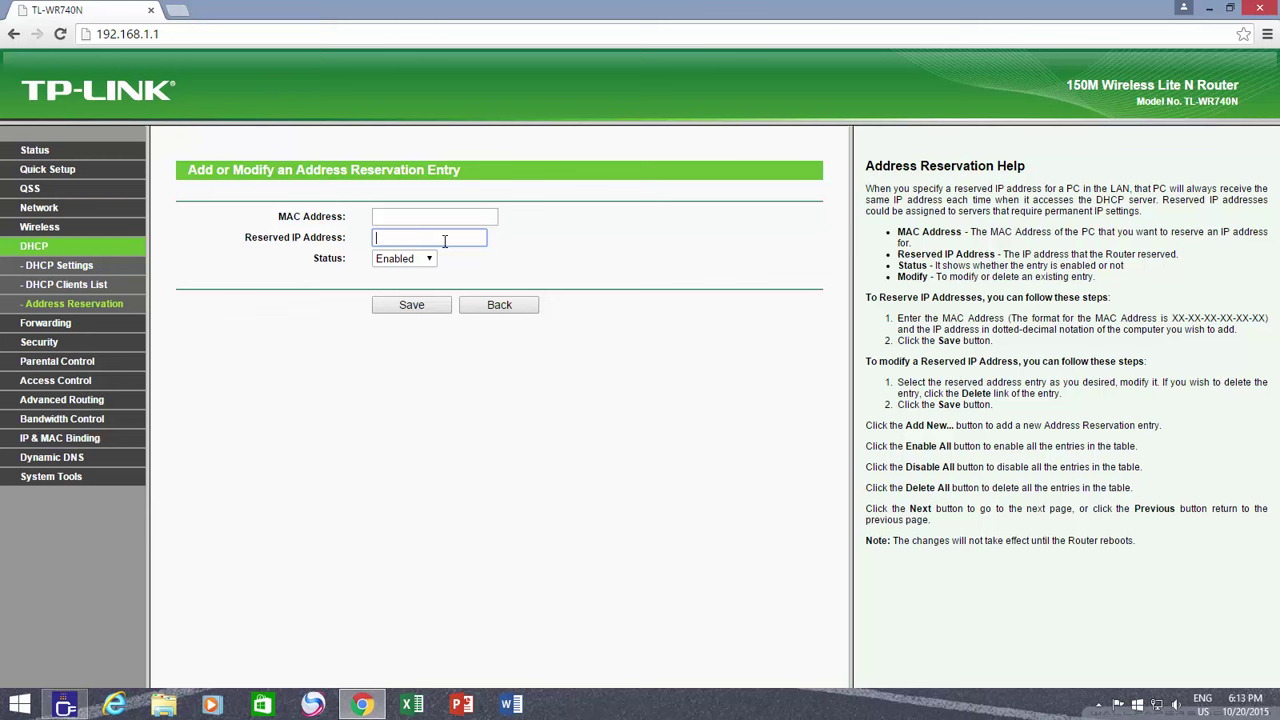
pyautogui.click(430, 262)
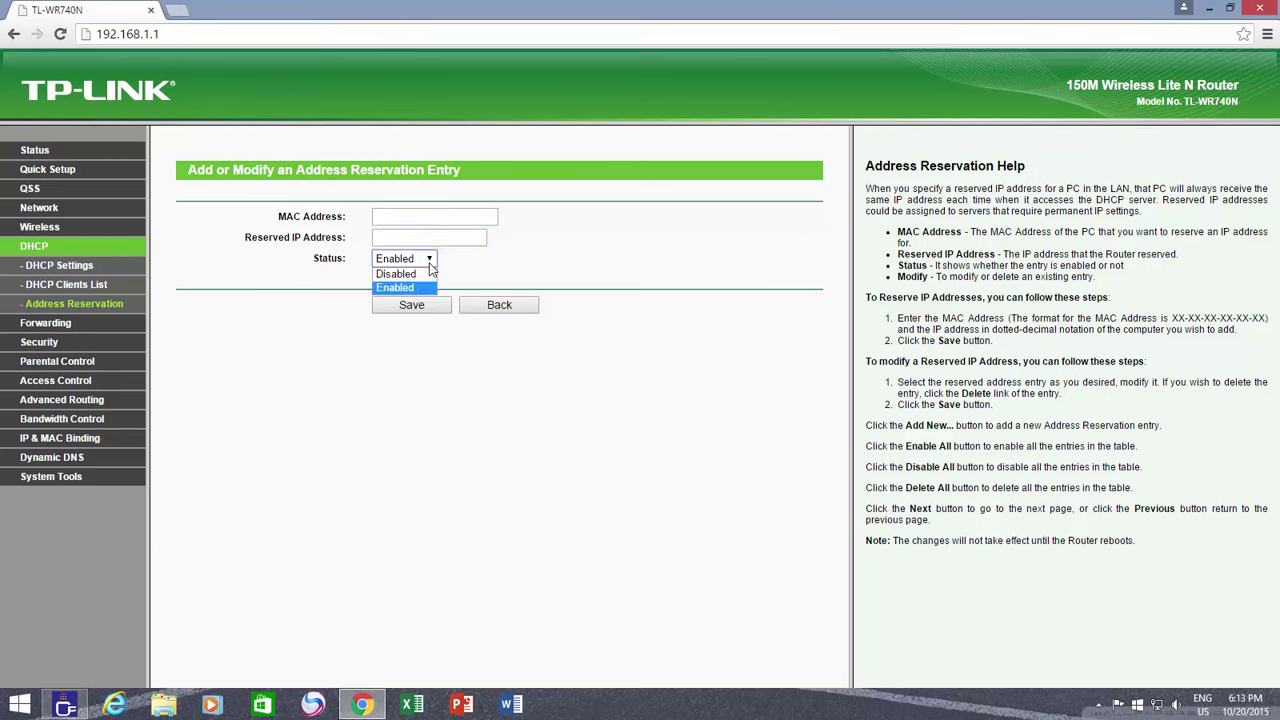
pyautogui.click(430, 266)
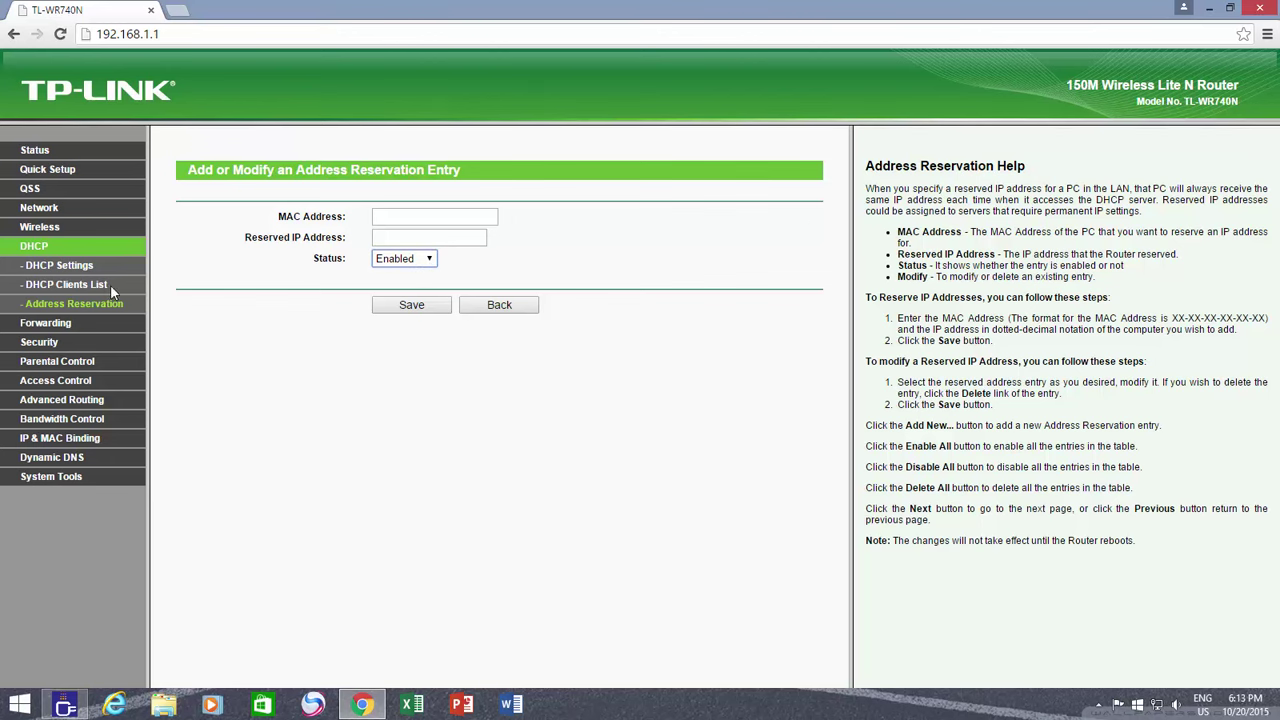
# Select KCI-PC1's MAC address 00-E0-4C-03-F5-89 and return to the DHCP Clients List
pyautogui.click(86, 302)
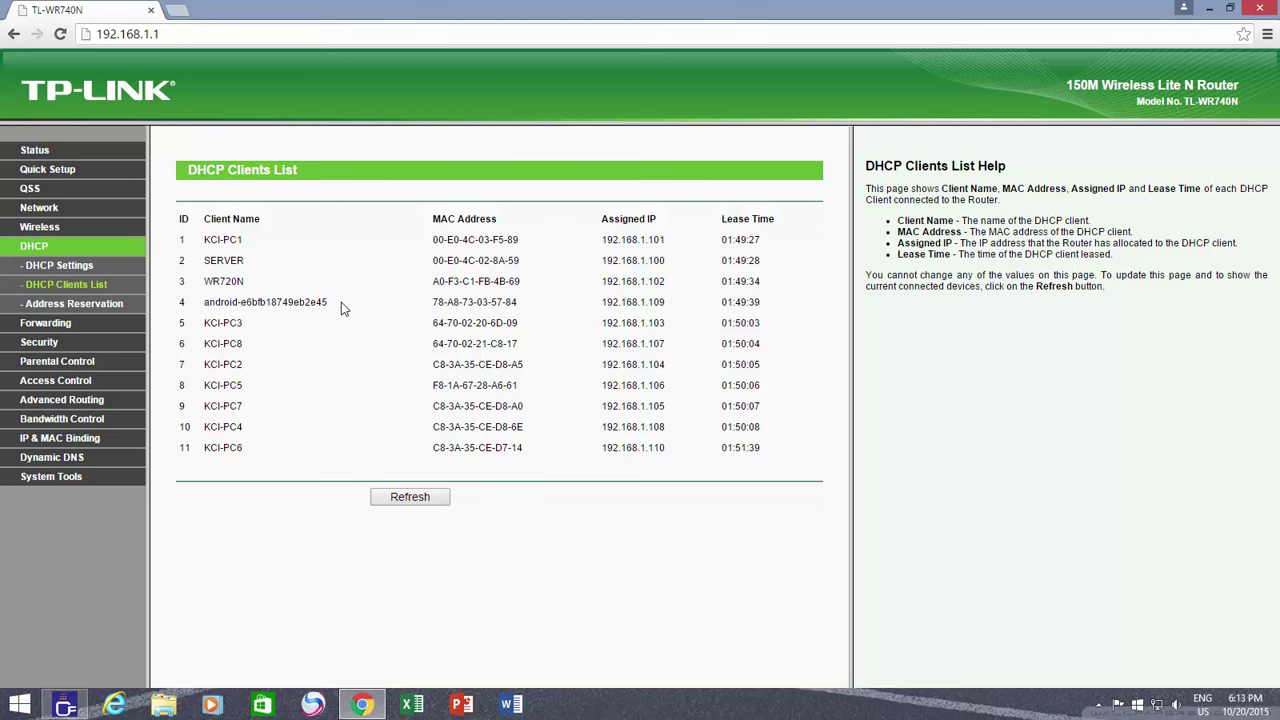
pyautogui.moveTo(434, 246); pyautogui.dragTo(519, 238)
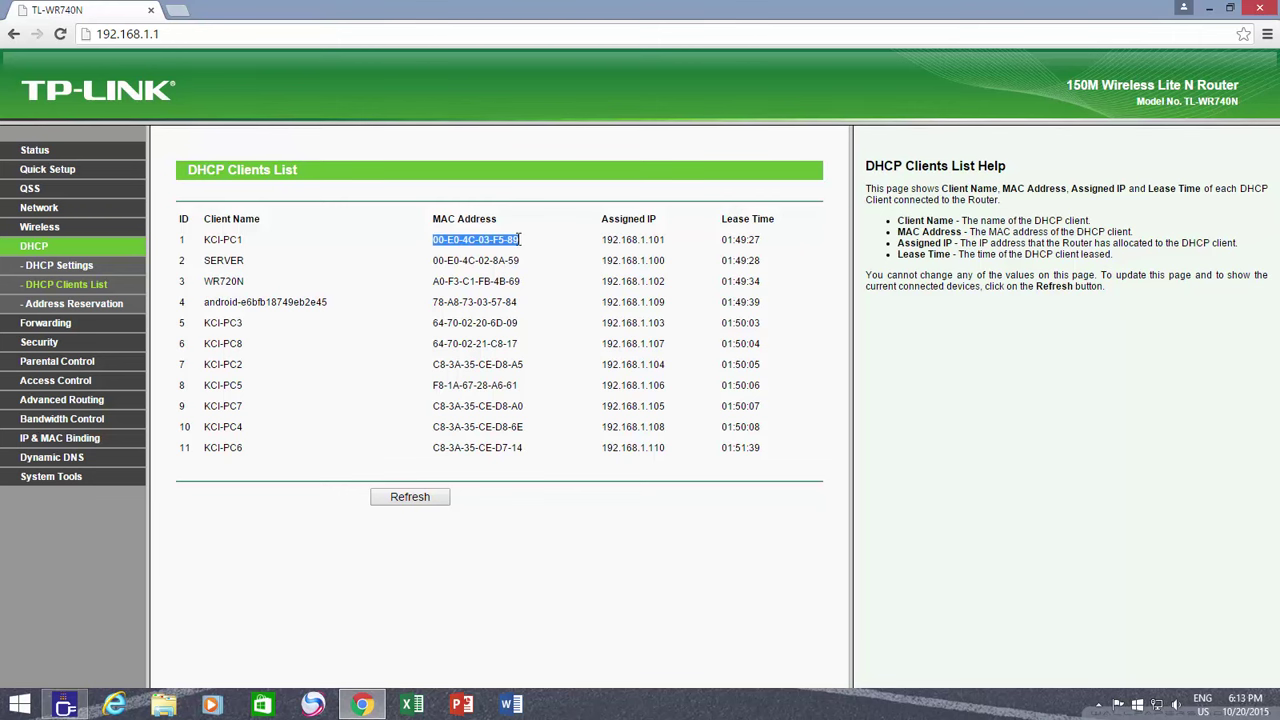
pyautogui.click(96, 307)
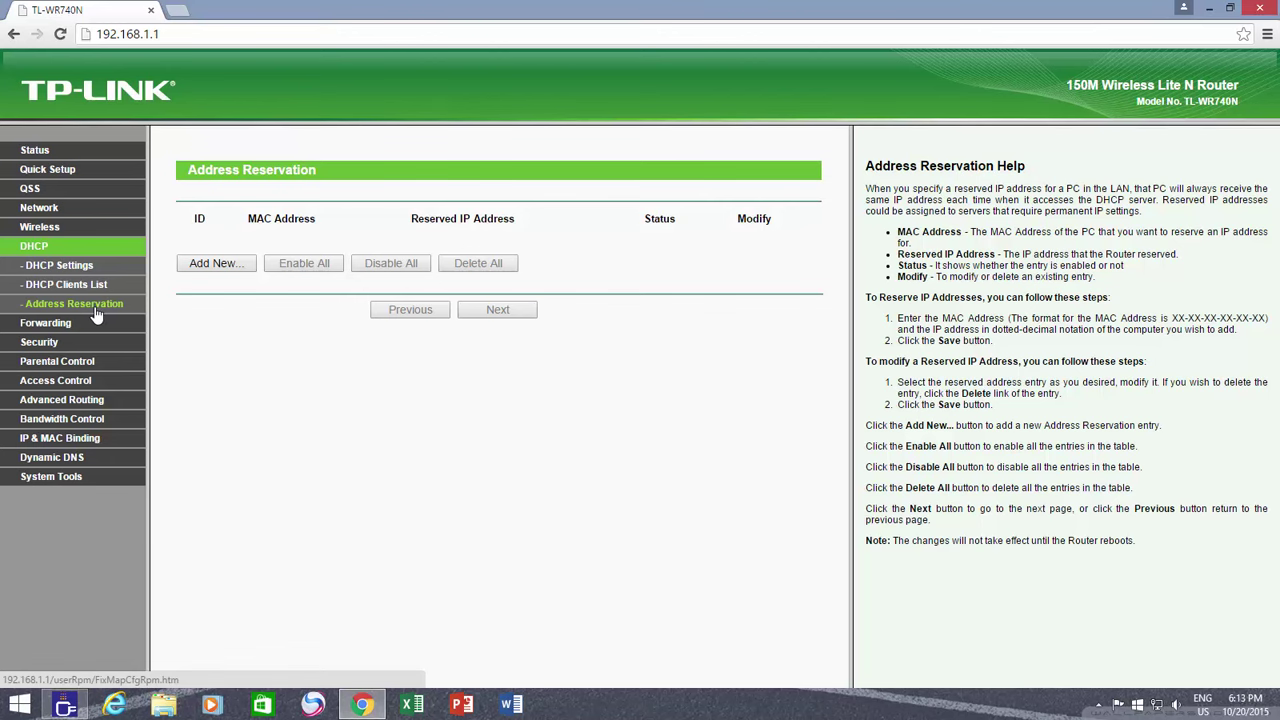
pyautogui.click(87, 289)
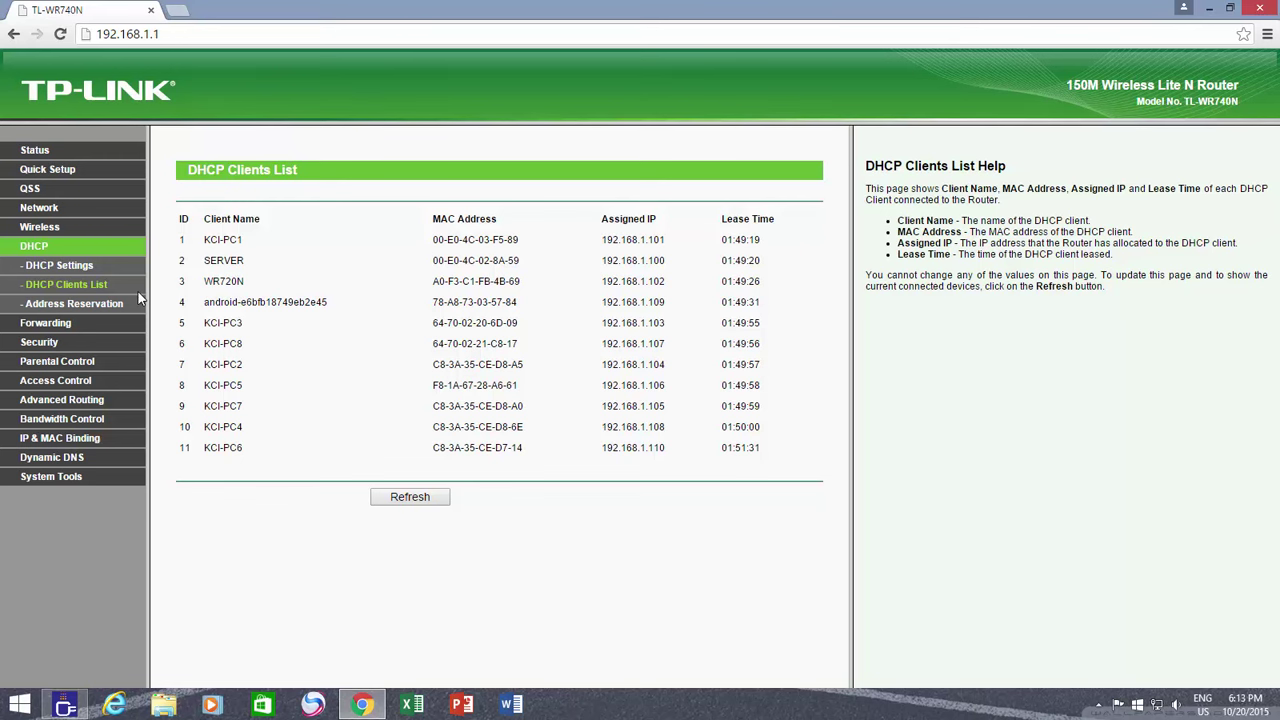
pyautogui.rightClick(1158, 704)
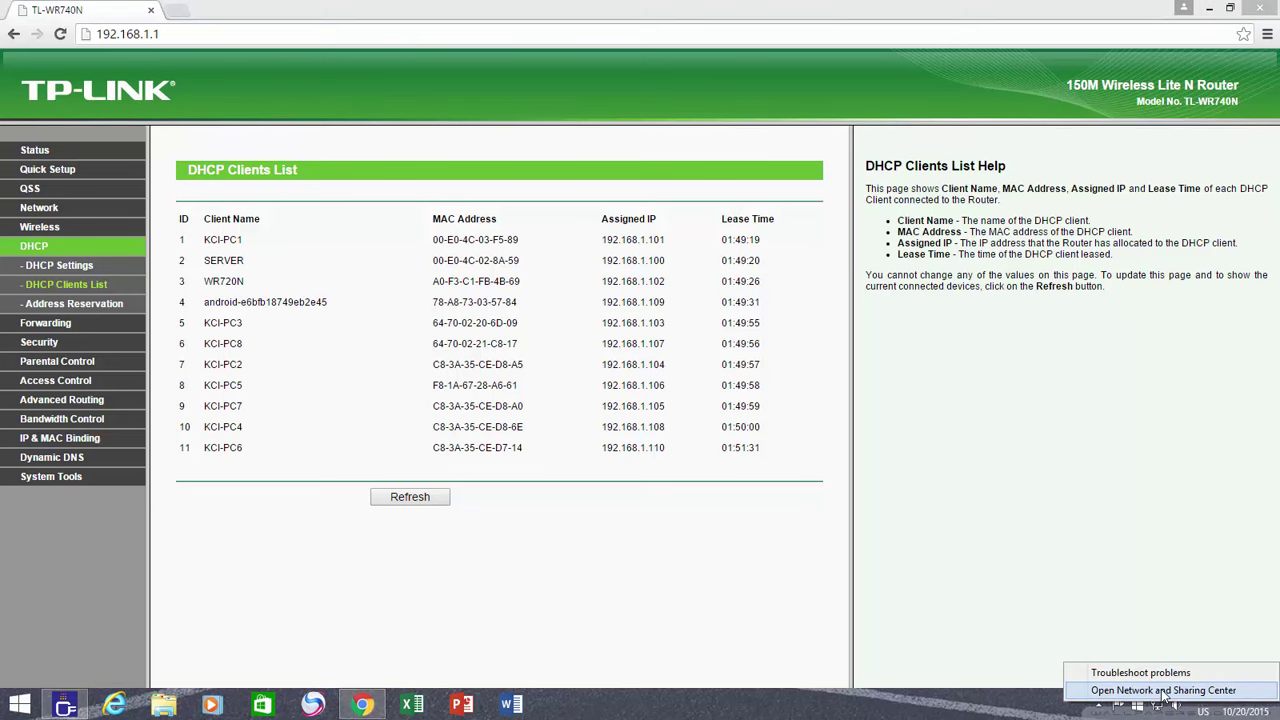
# Open the Ethernet connection's Status window via Network and Sharing Center
pyautogui.click(1163, 691)
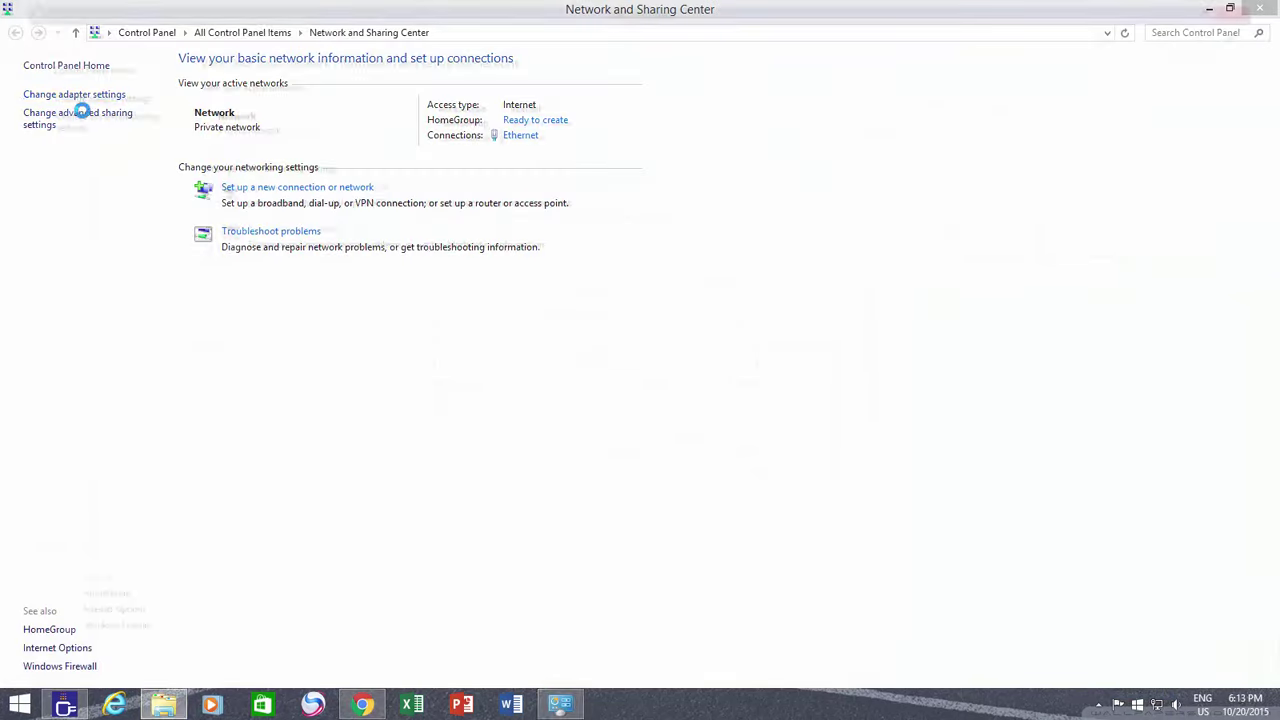
pyautogui.click(74, 96)
pyautogui.click(60, 125)
pyautogui.rightClick(65, 128)
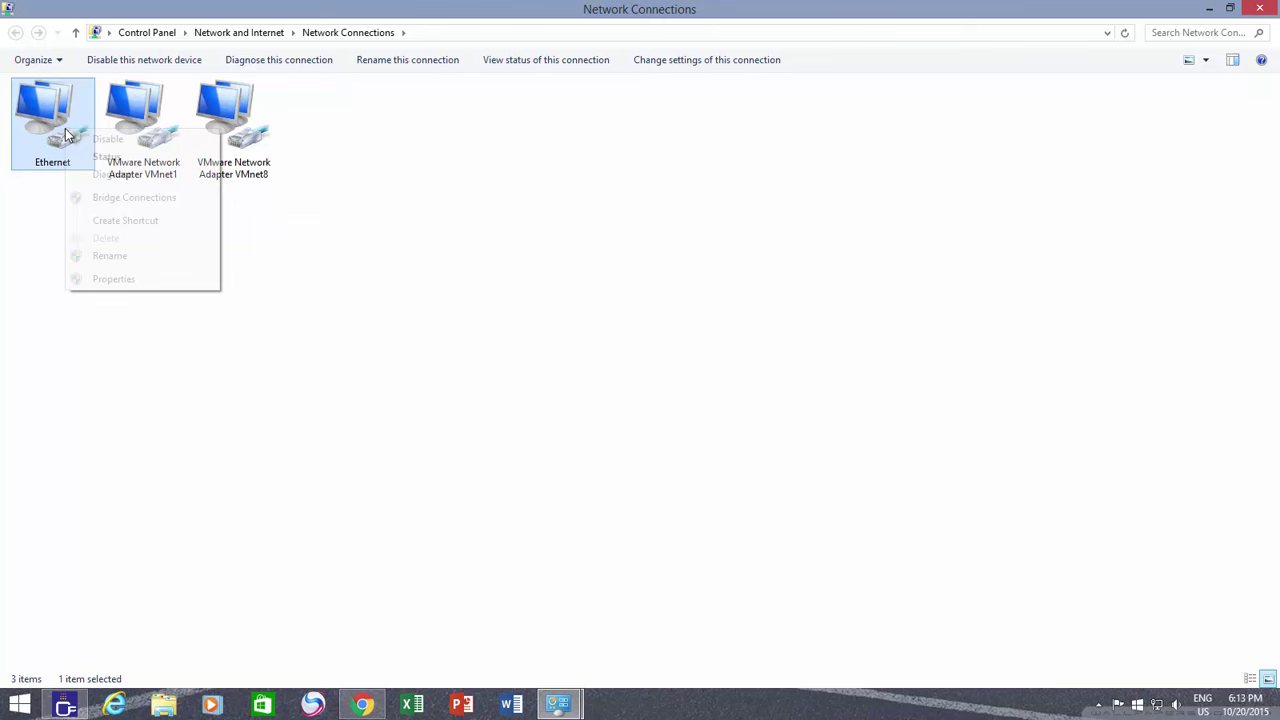
pyautogui.click(106, 156)
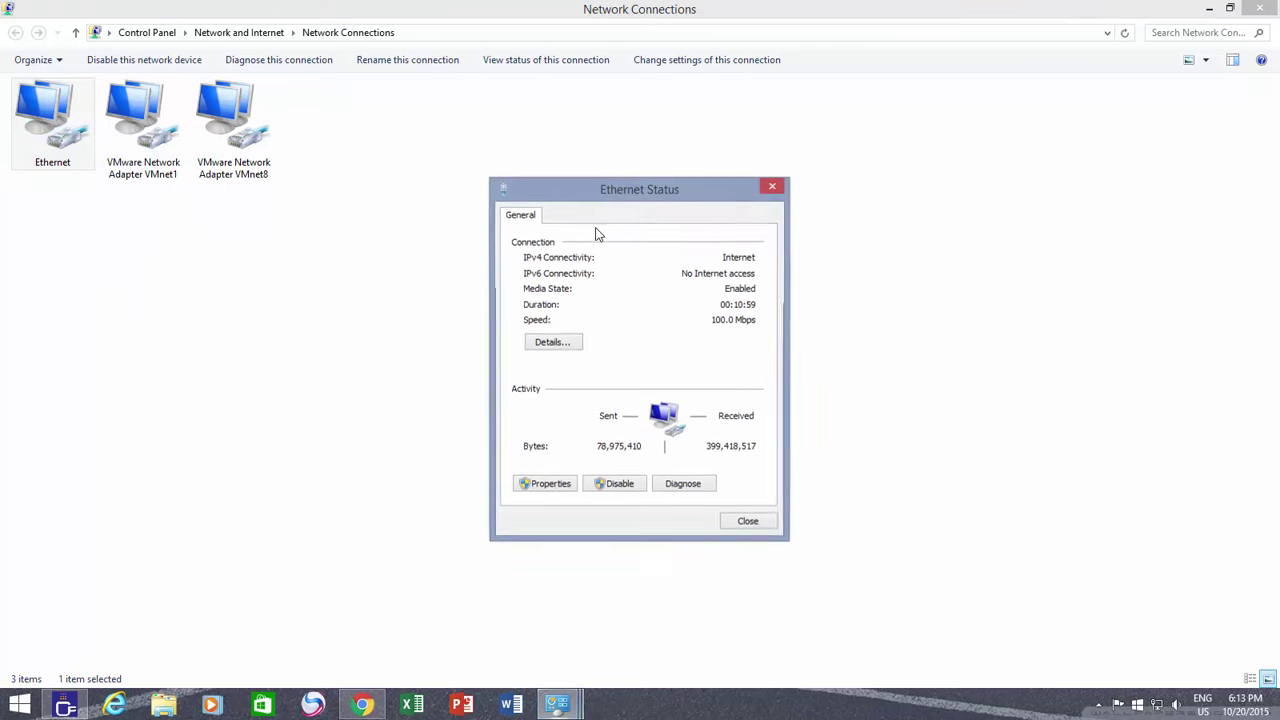
# Show the connection details' physical address, then launch an administrator Command Prompt
pyautogui.click(566, 340)
pyautogui.click(646, 304)
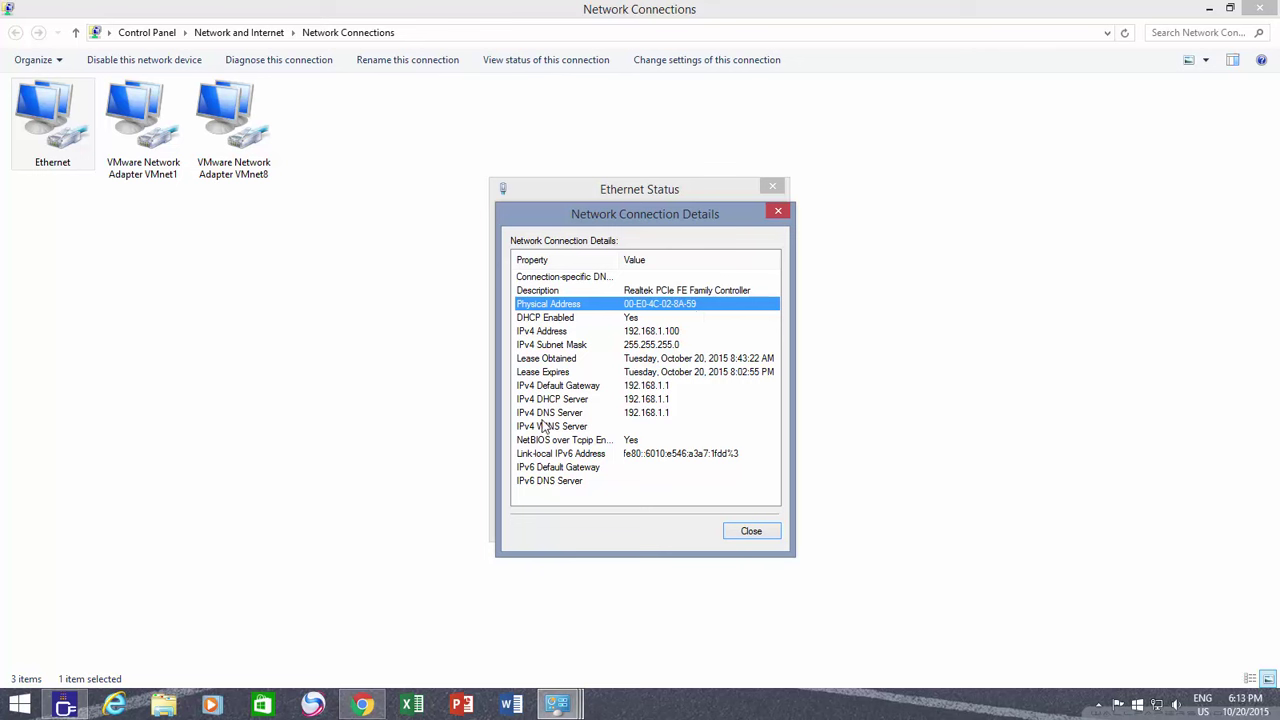
pyautogui.rightClick(22, 708)
pyautogui.click(94, 566)
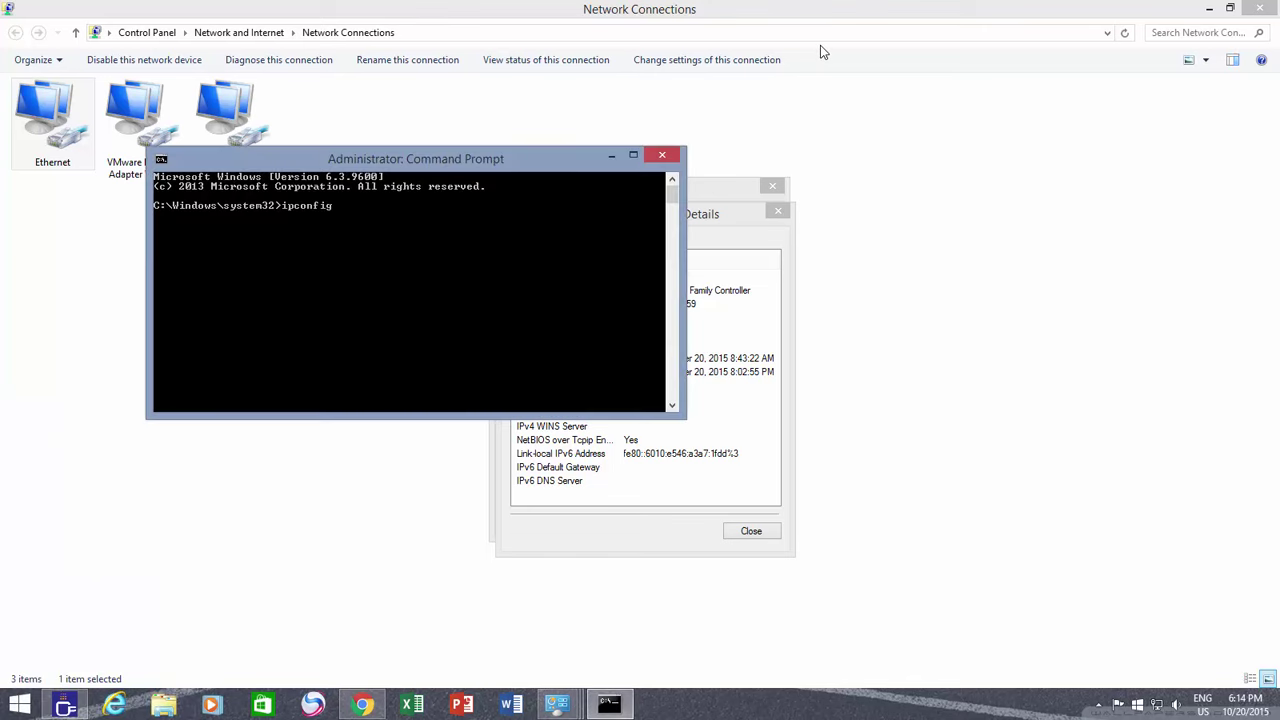
# Run ipconfig /all and scroll back to the top of its output
pyautogui.write('ipconfig /all')
pyautogui.press('Return')
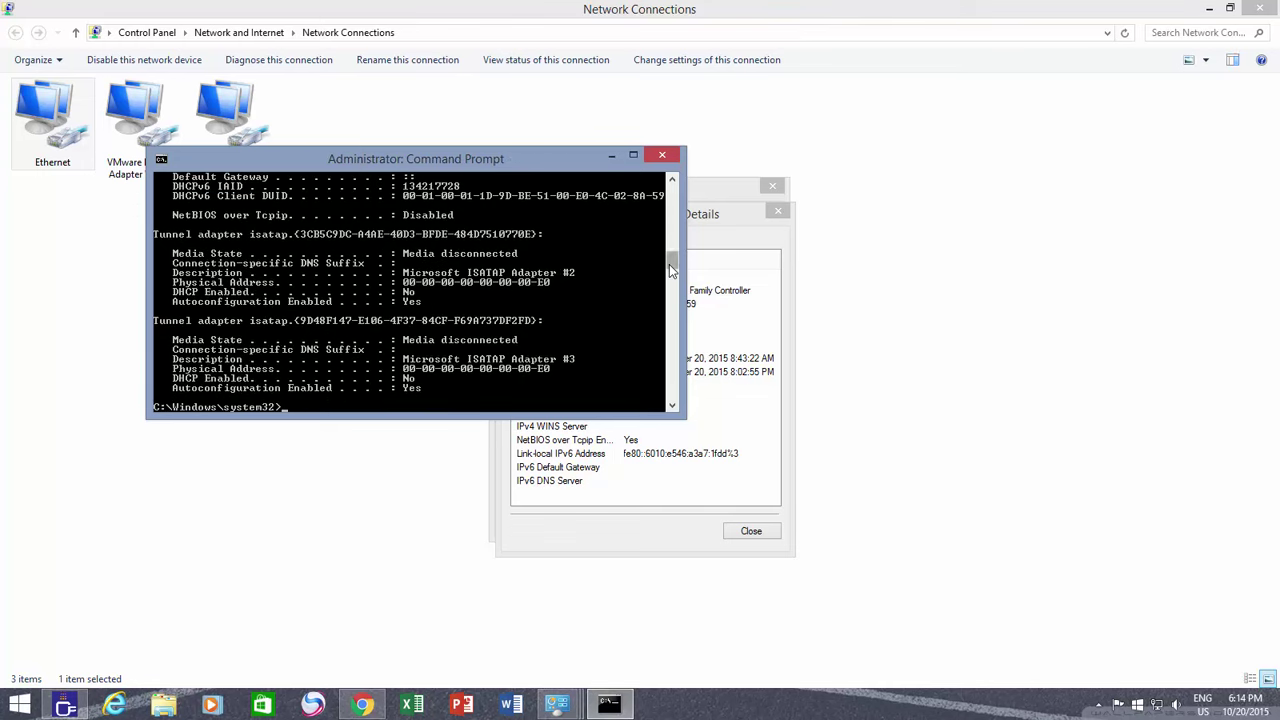
pyautogui.moveTo(672, 263); pyautogui.dragTo(685, 200)
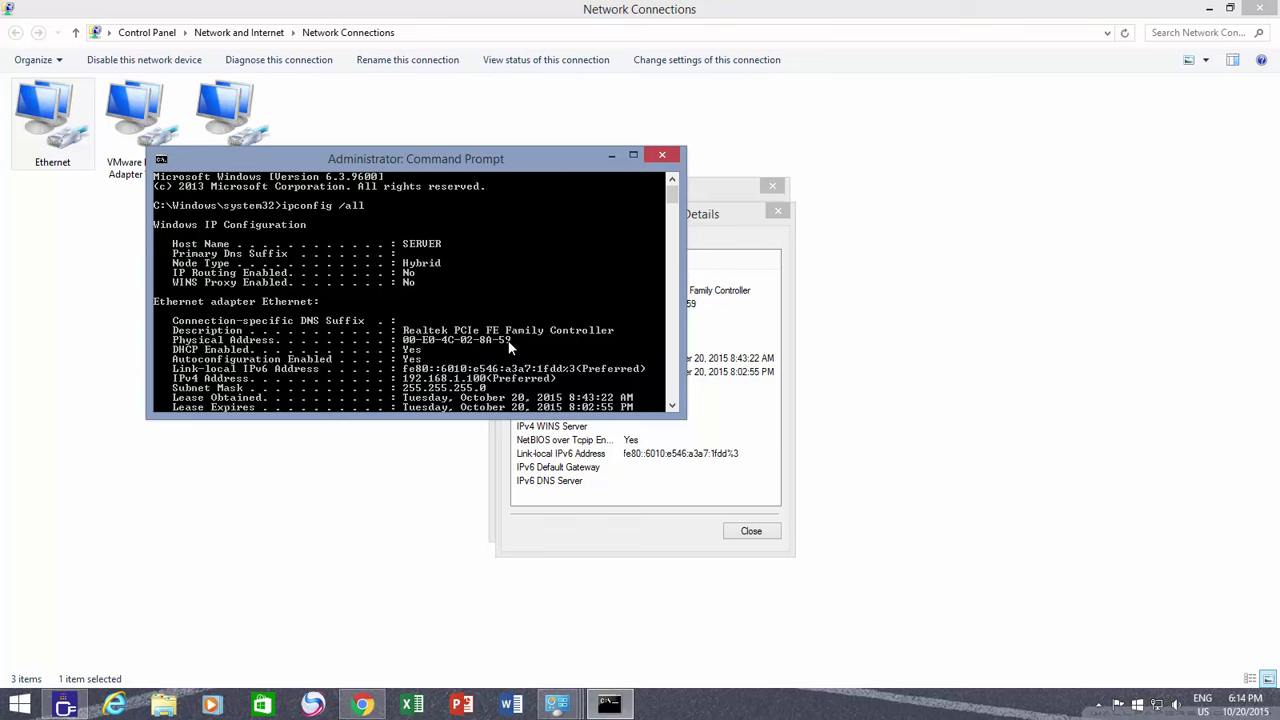
# Close Command Prompt, the Details, Ethernet Status and Network Connections windows
pyautogui.click(675, 157)
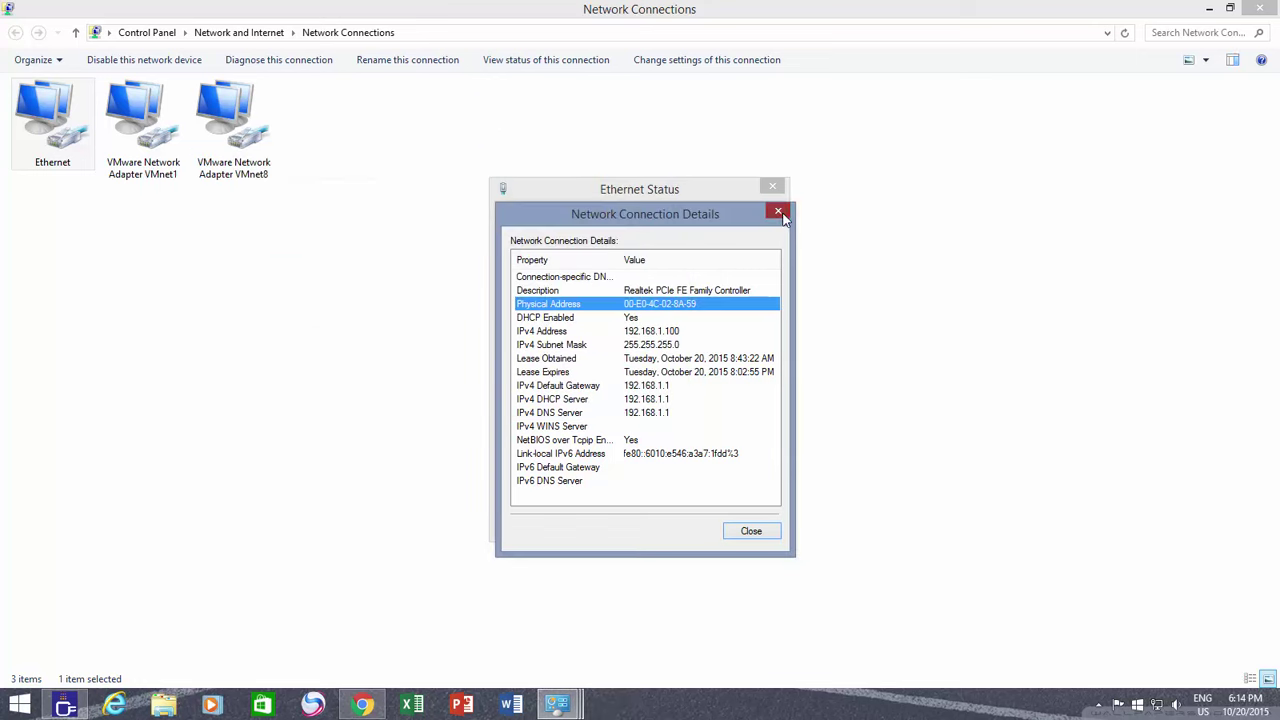
pyautogui.click(781, 212)
pyautogui.click(774, 189)
pyautogui.click(1259, 8)
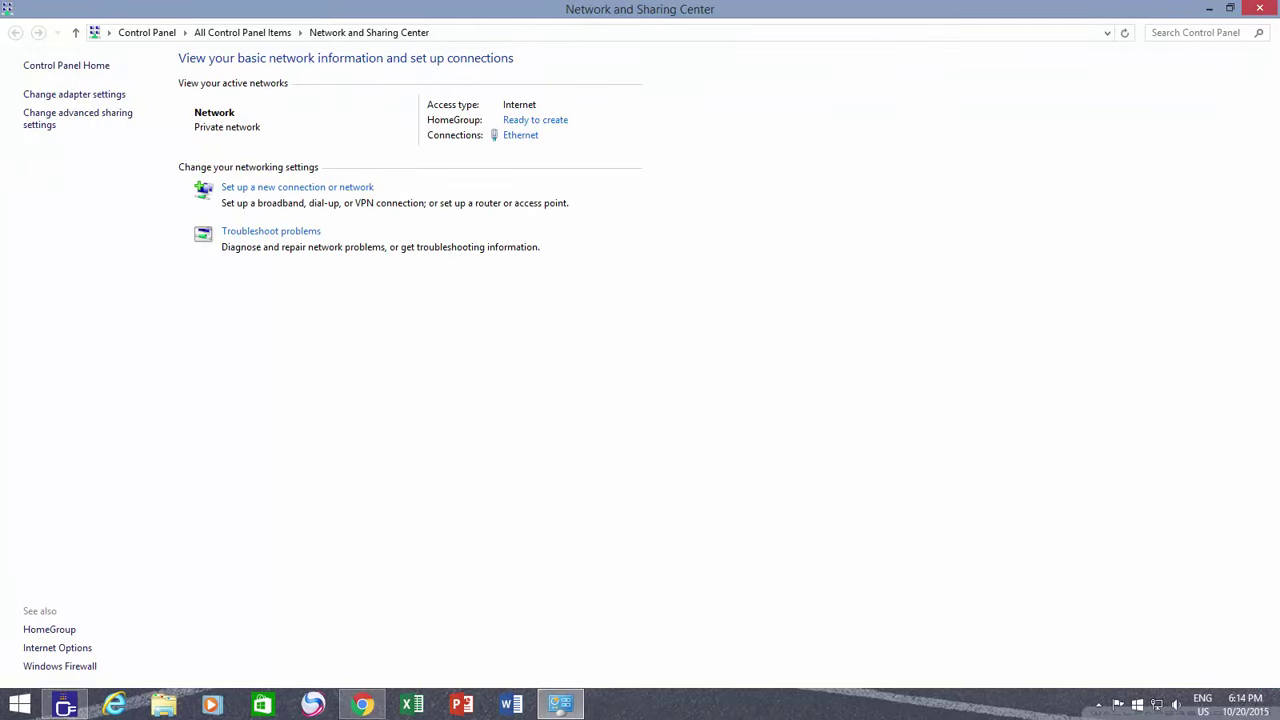
# Add an Enabled reservation of 192.168.1.101 for MAC 00-E0-4C-03-F5-89 and save it
pyautogui.hotkey('alt', 'Tab')
pyautogui.click(104, 305)
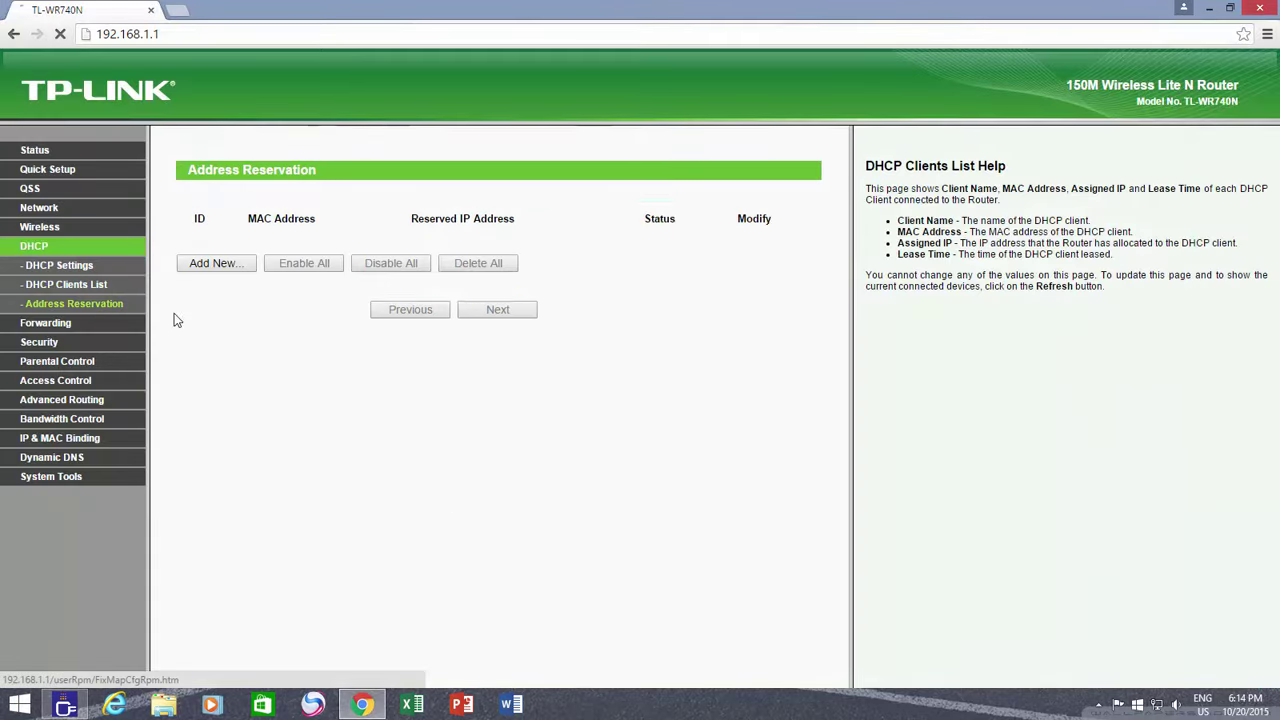
pyautogui.click(218, 263)
pyautogui.click(437, 217)
pyautogui.write('00-E0-4C-03-F5-89')
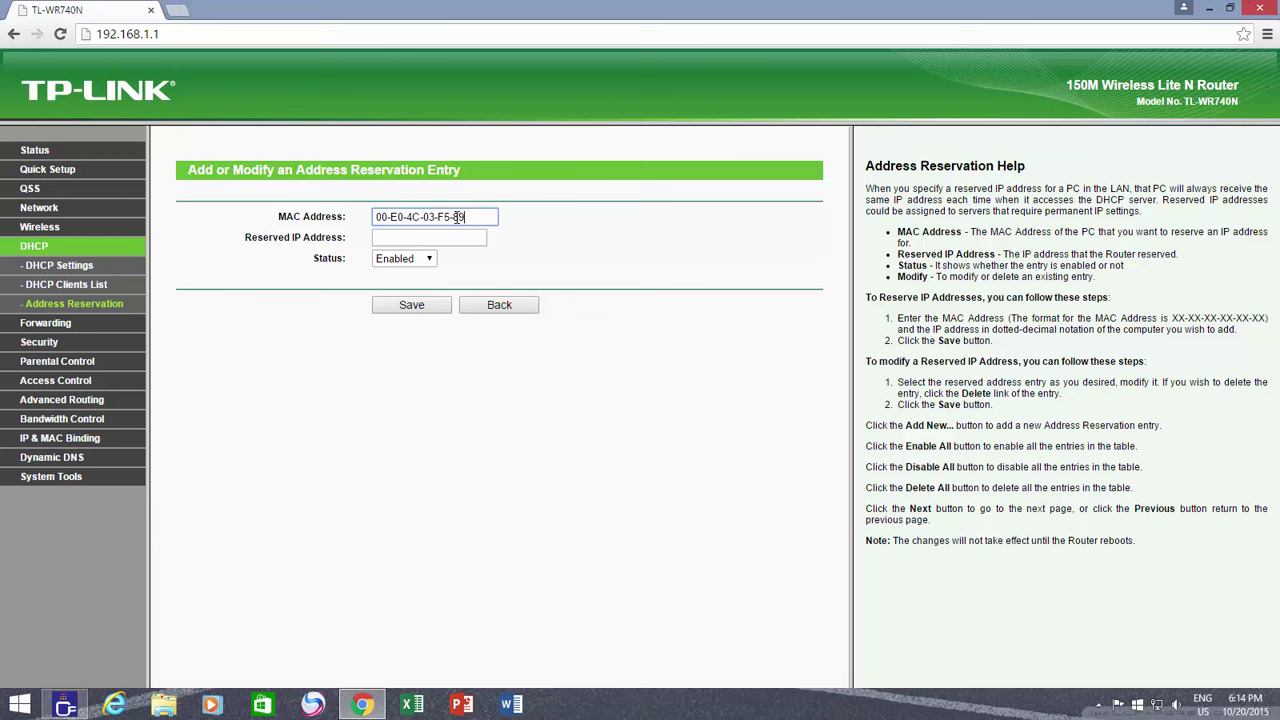
pyautogui.click(468, 238)
pyautogui.click(440, 237)
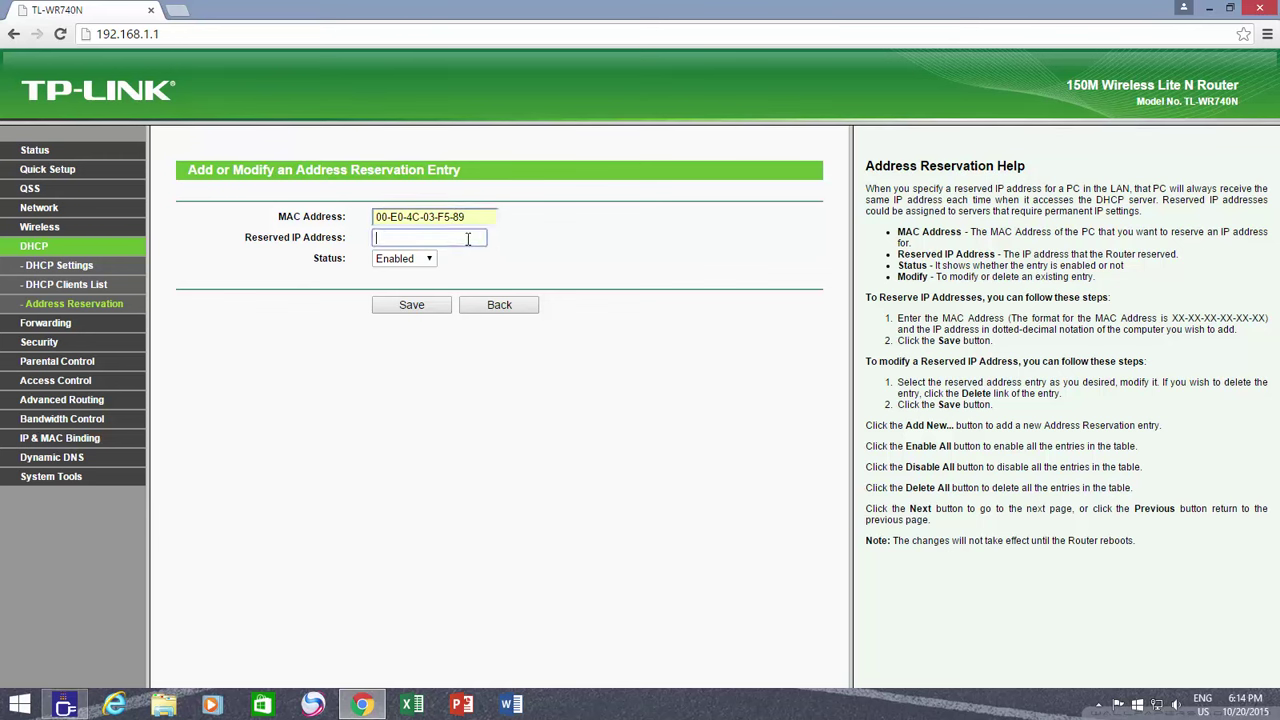
pyautogui.write('192.168')
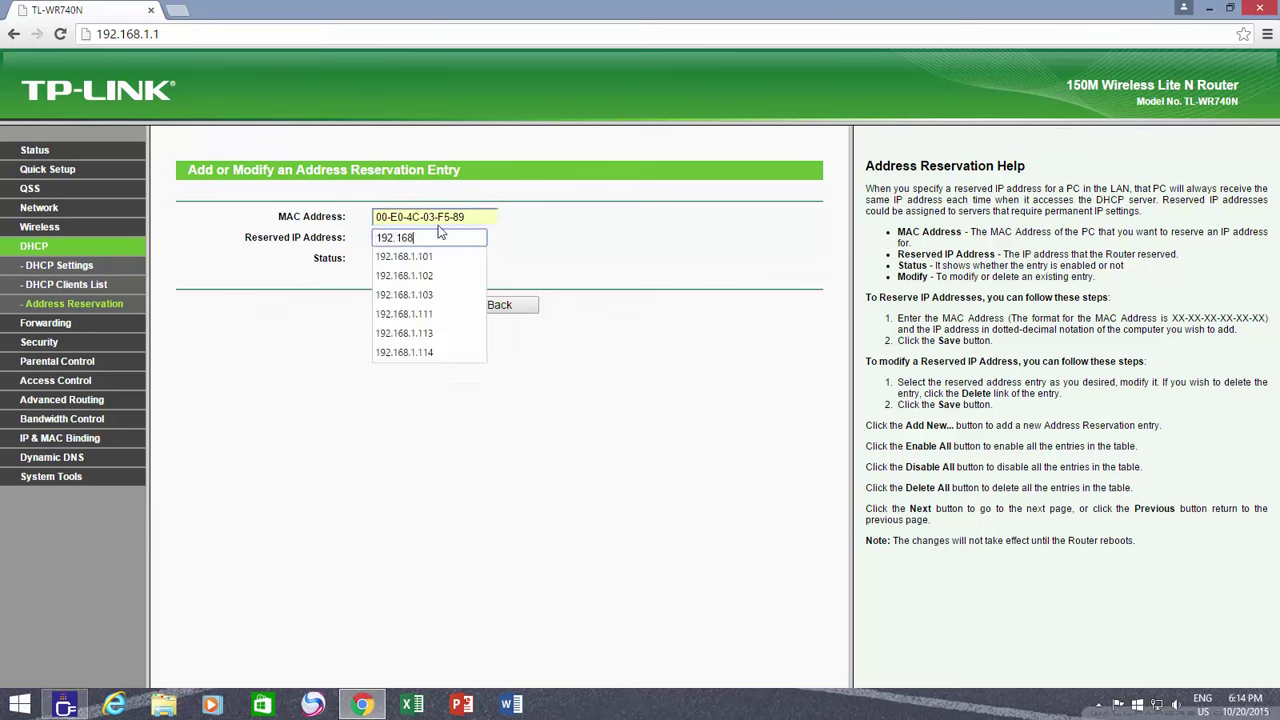
pyautogui.write('.1.101')
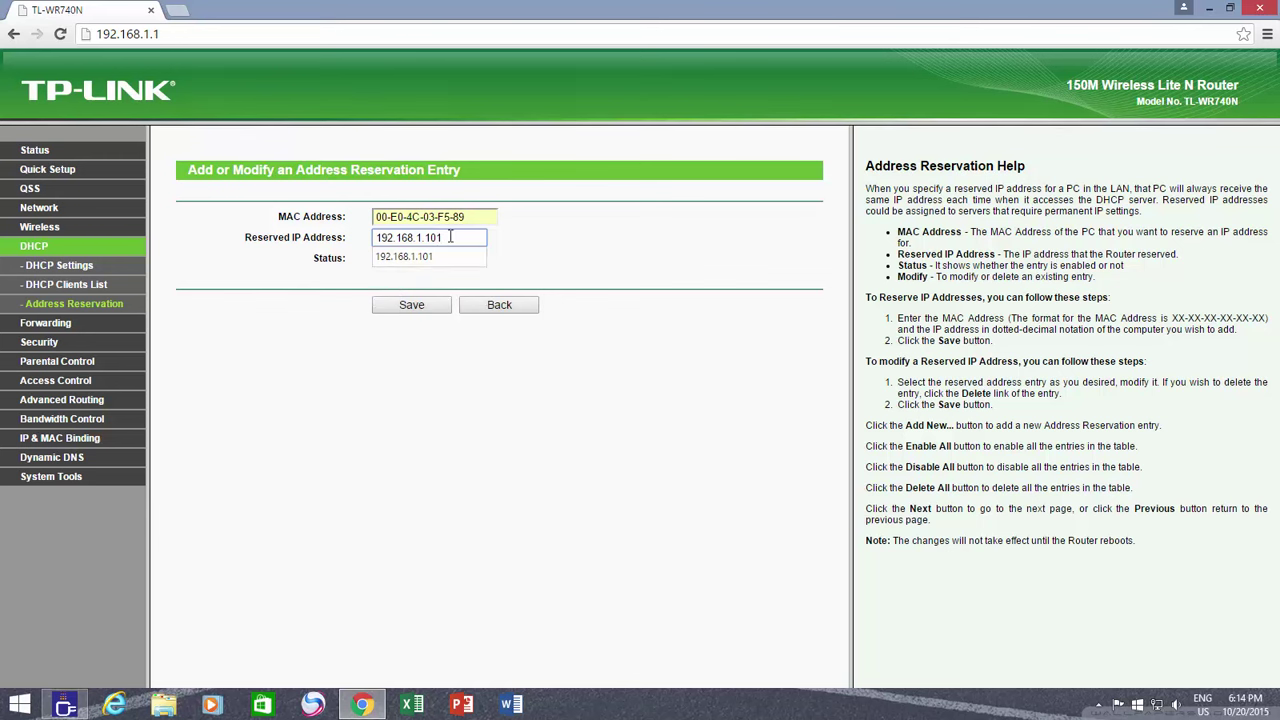
pyautogui.click(440, 257)
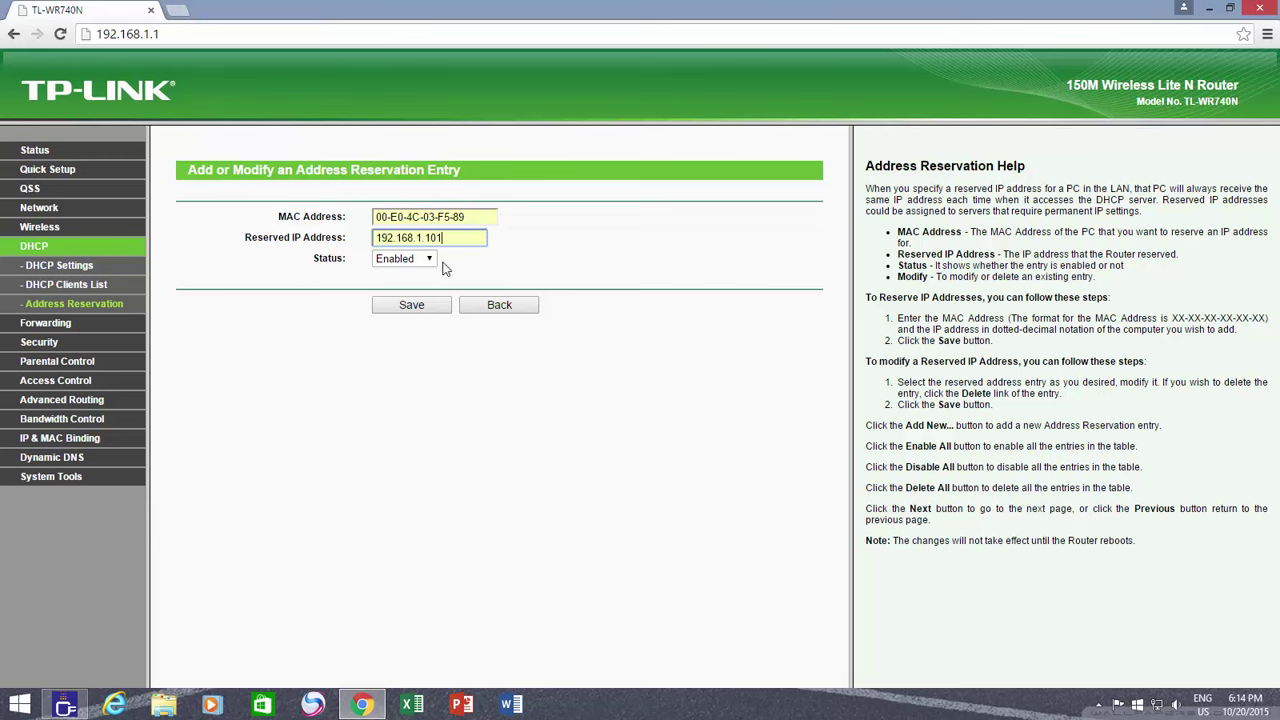
pyautogui.click(427, 303)
pyautogui.click(737, 136)
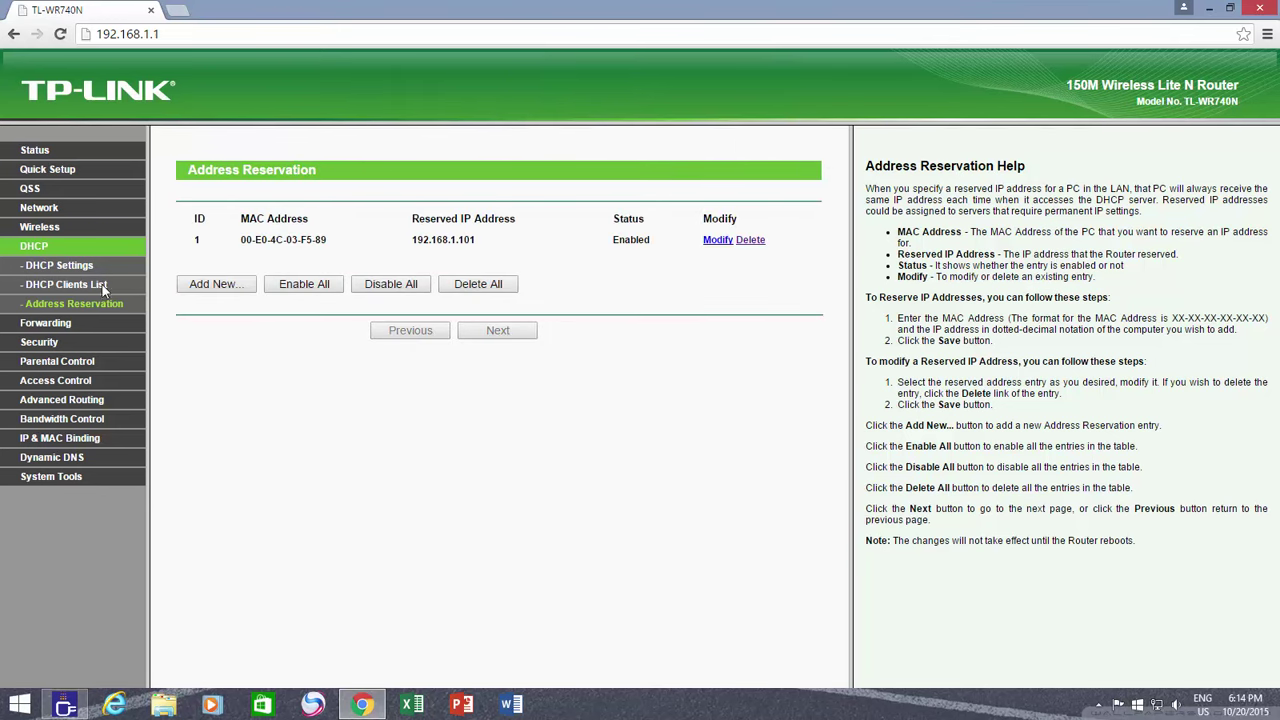
# Copy KCI-PC2's MAC C8-3A-35-CE-D8-A5 from the clients list and save its 192.168.1.102 reservation
pyautogui.click(66, 284)
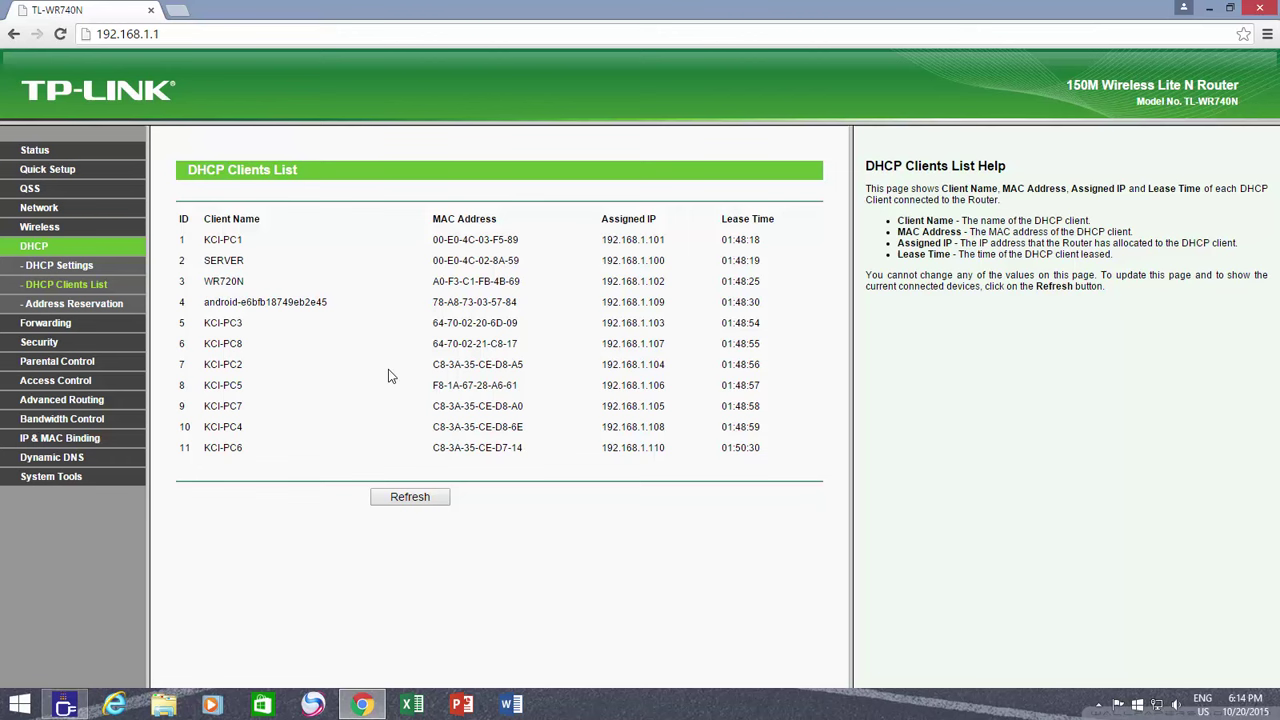
pyautogui.moveTo(436, 365); pyautogui.dragTo(526, 366)
pyautogui.hotkey('ctrl', 'c')
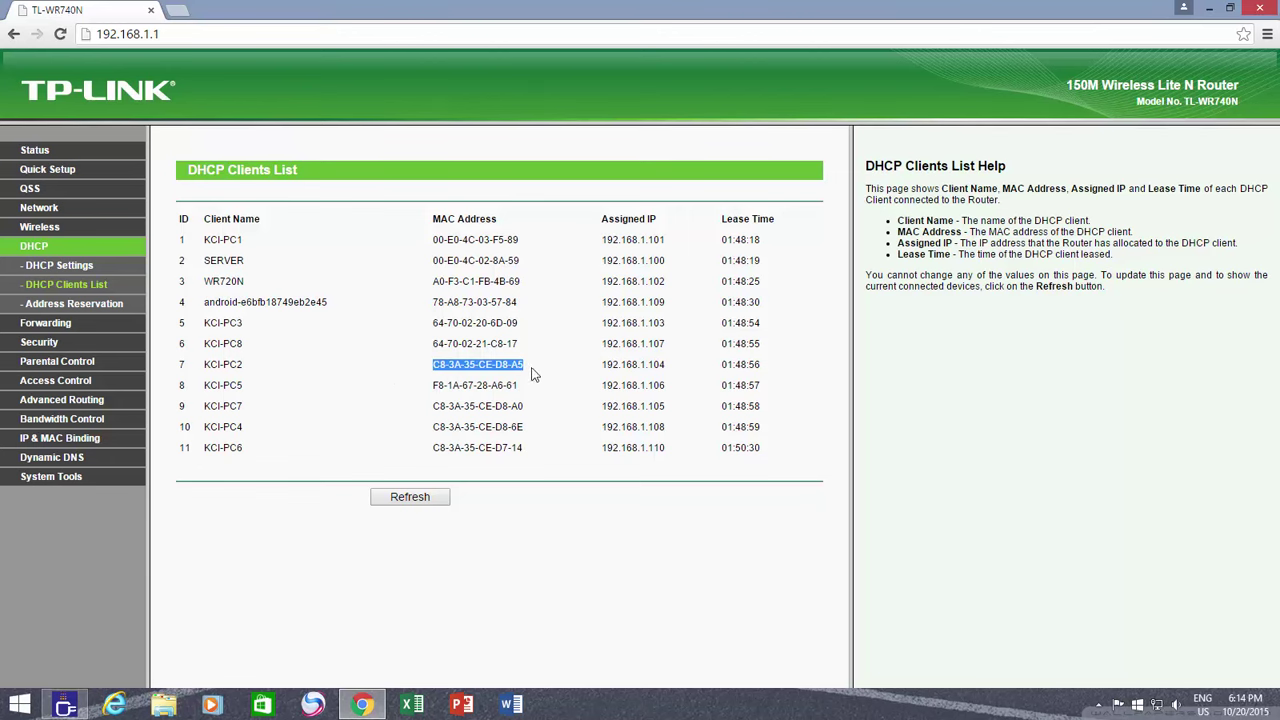
pyautogui.click(74, 303)
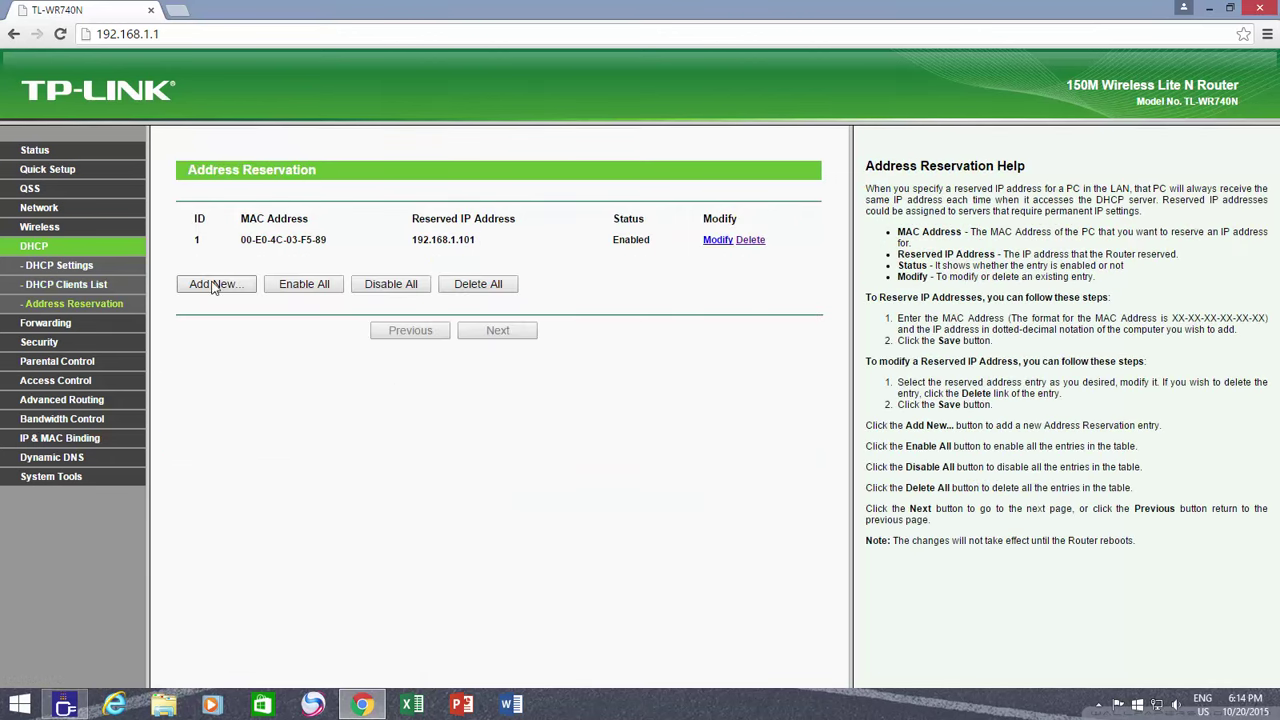
pyautogui.click(211, 363)
pyautogui.click(418, 222)
pyautogui.hotkey('ctrl', 'v')
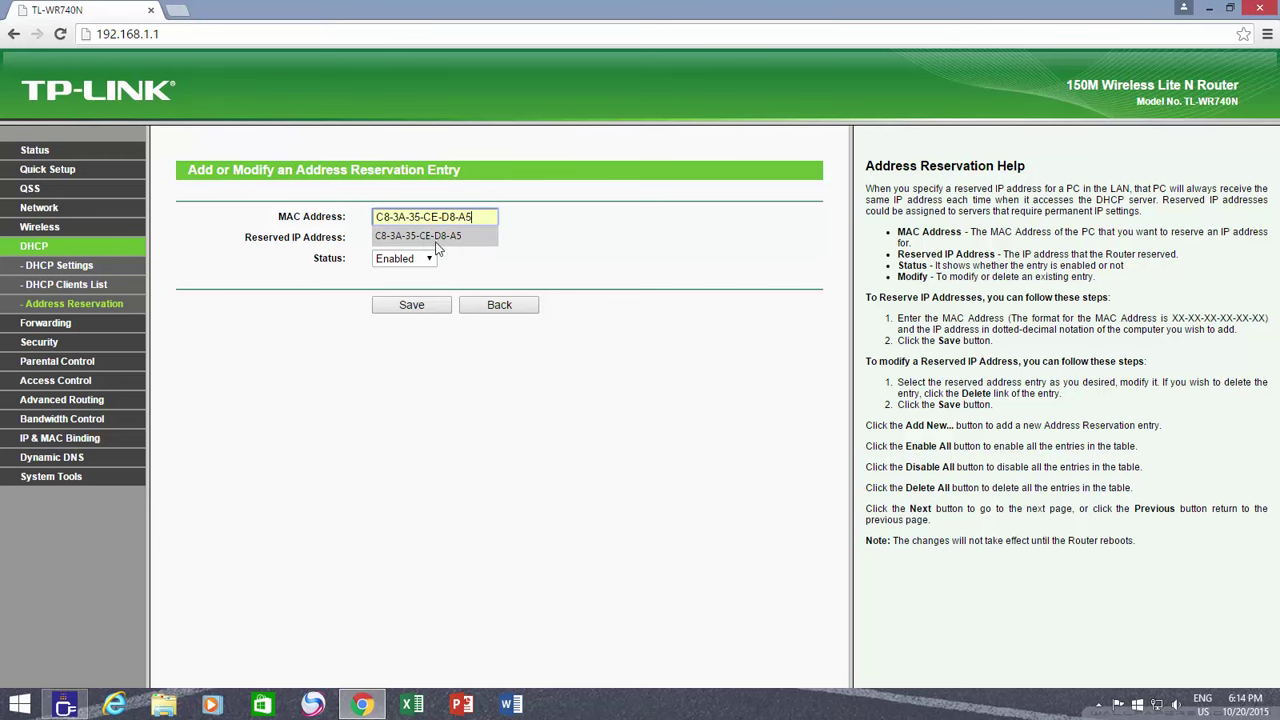
pyautogui.click(469, 238)
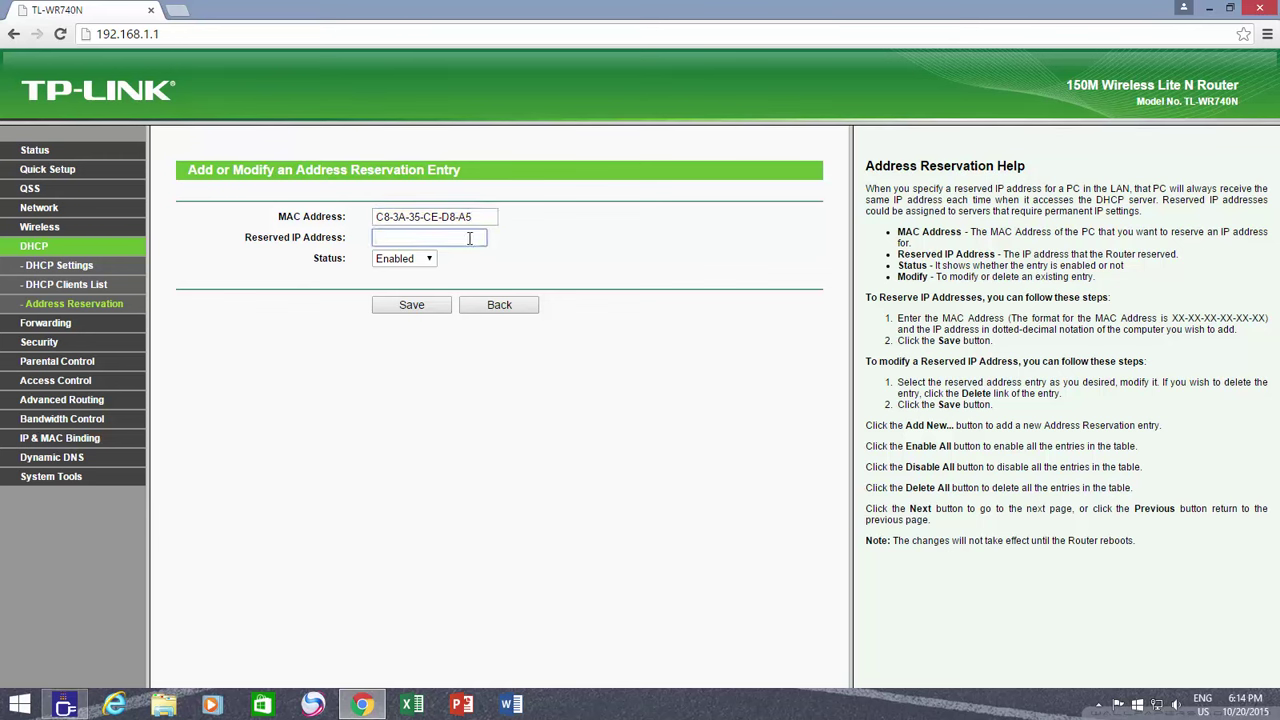
pyautogui.write('192.168.1.102')
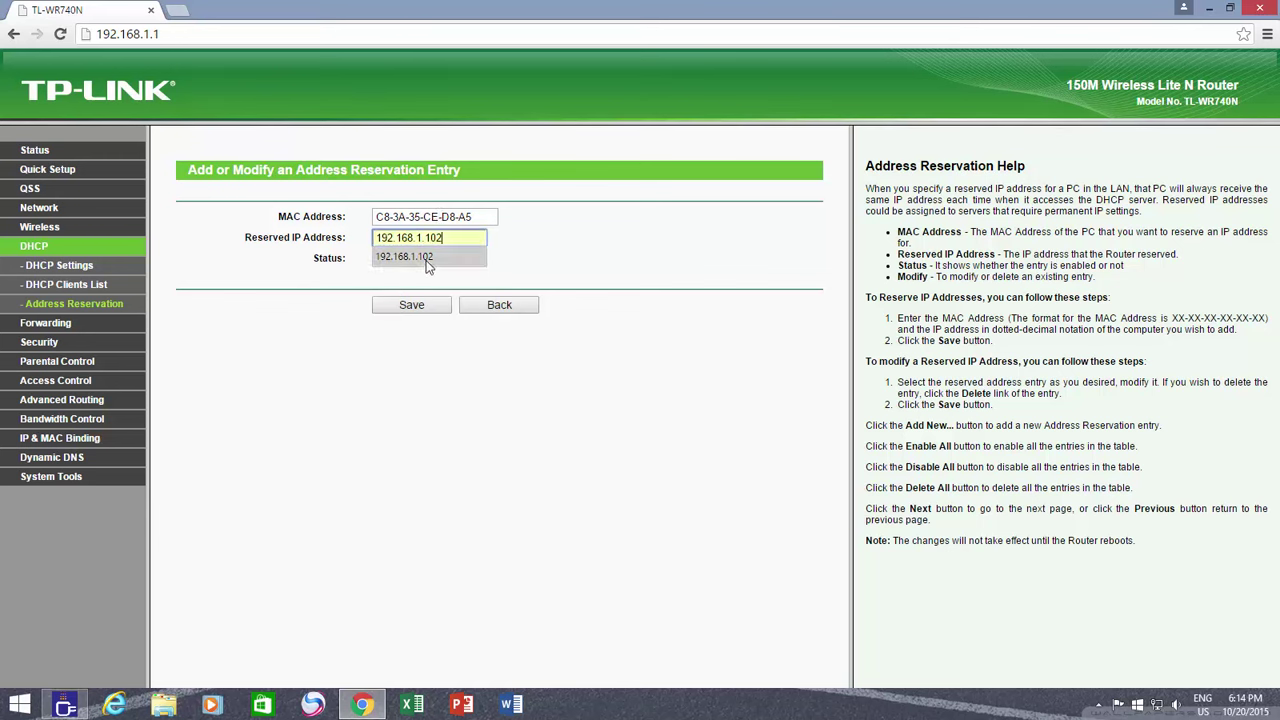
pyautogui.click(428, 260)
pyautogui.click(411, 307)
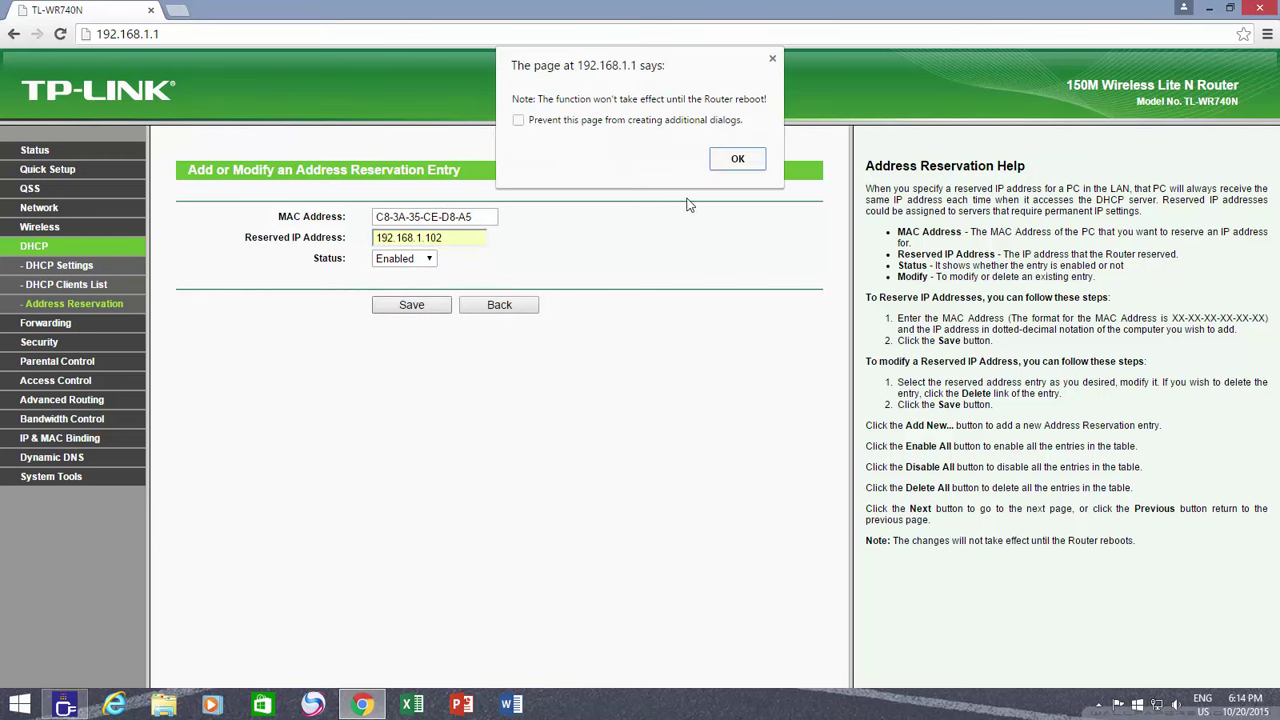
pyautogui.click(736, 162)
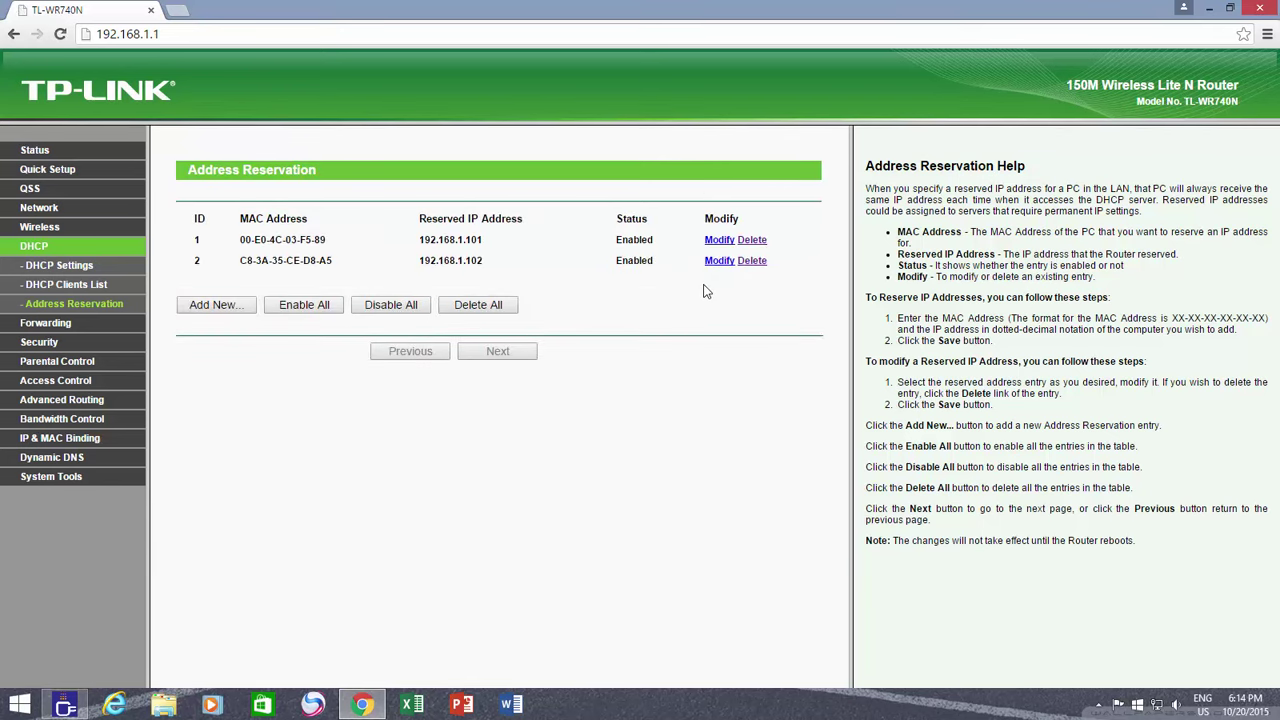
# Reboot the TL-WR740N from System Tools > Reboot and confirm
pyautogui.click(46, 479)
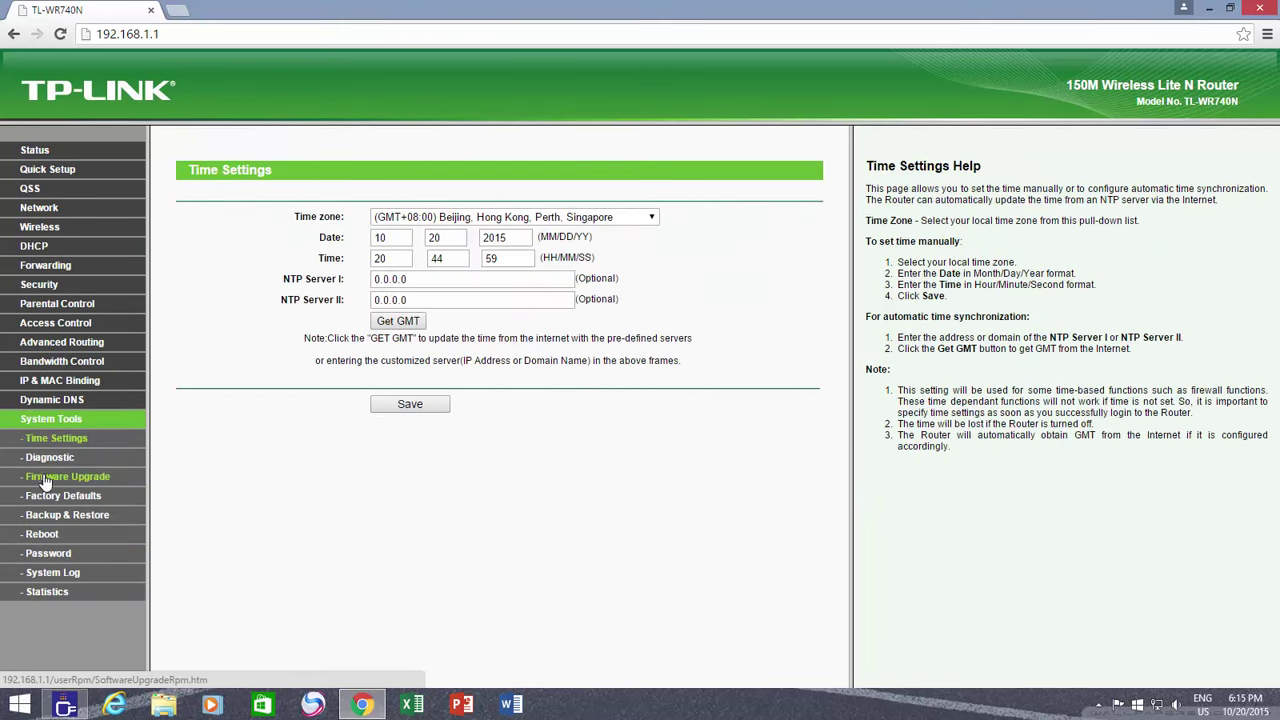
pyautogui.click(45, 534)
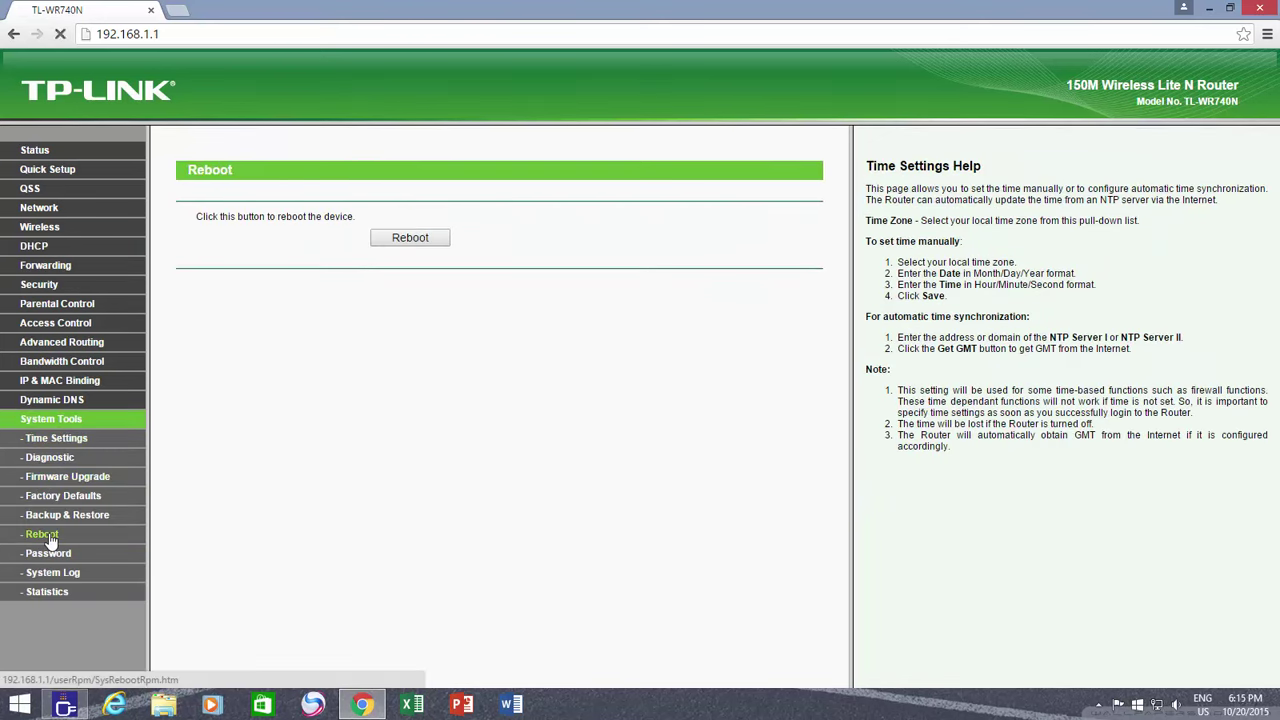
pyautogui.click(413, 246)
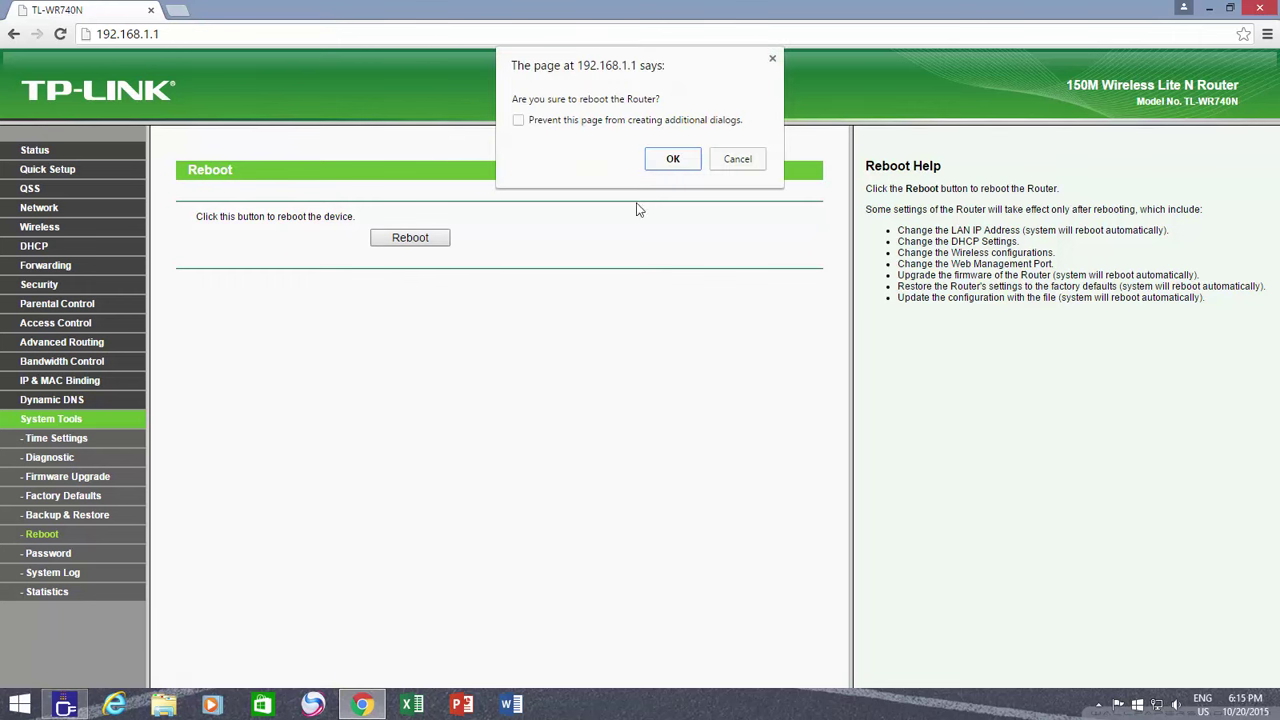
pyautogui.click(673, 160)
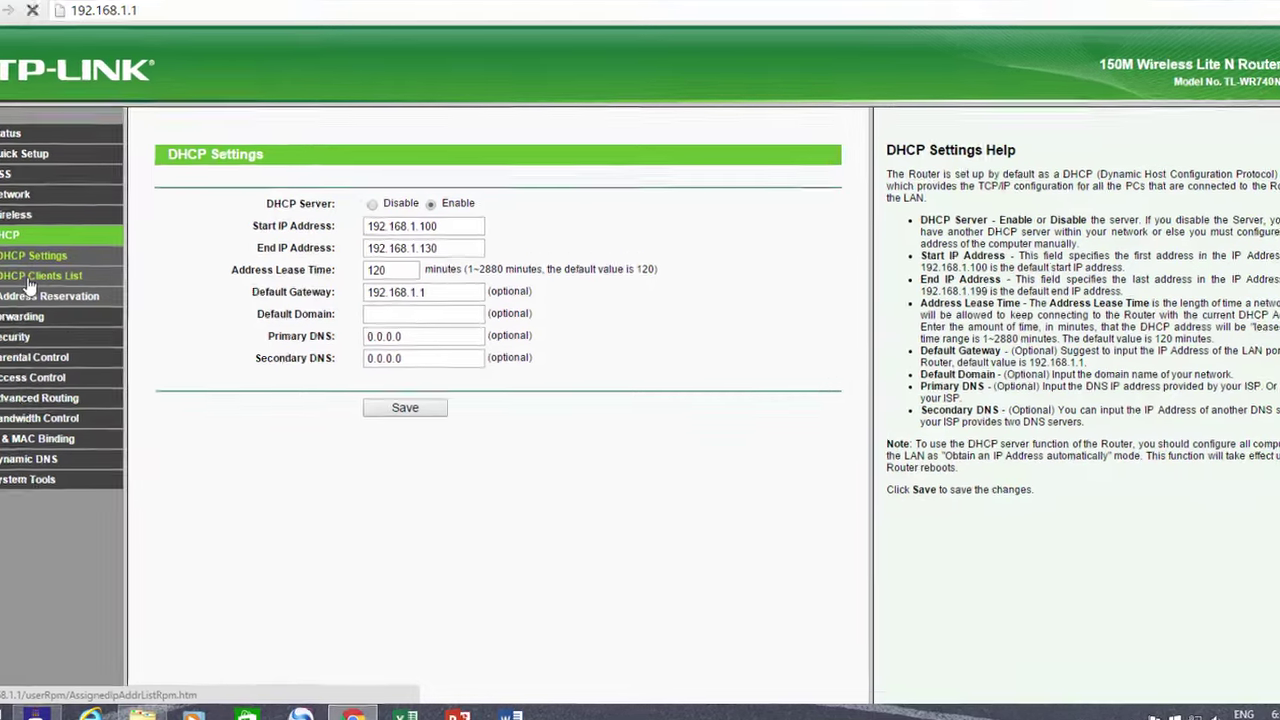
# Check the DHCP Clients List for Permanent leases, then view the eight reservations 192.168.1.101–192.168.1.108
pyautogui.click(53, 288)
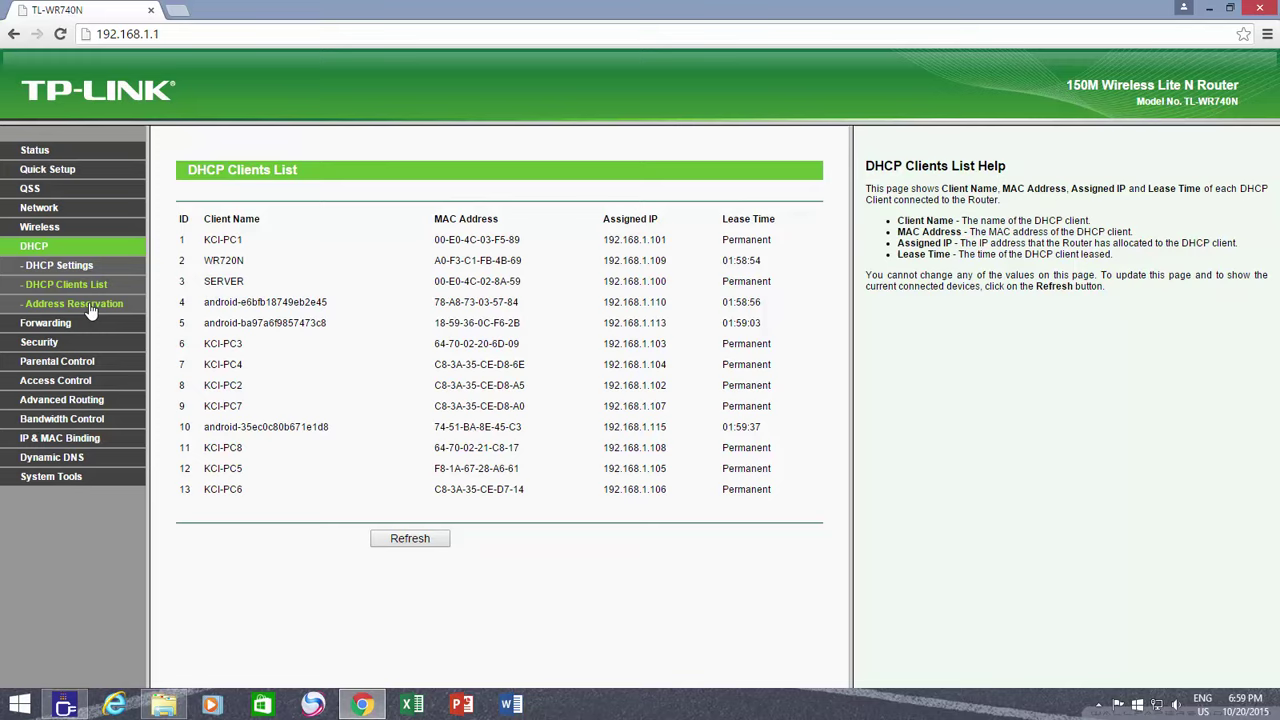
pyautogui.click(80, 304)
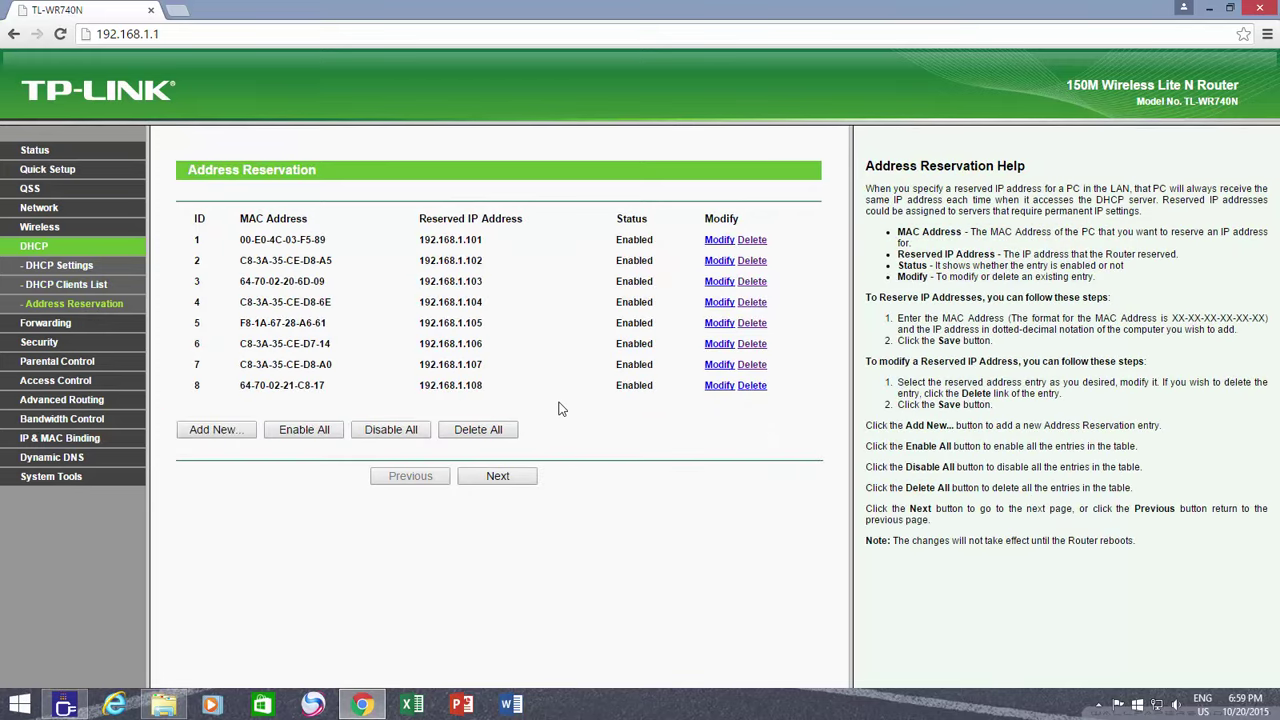